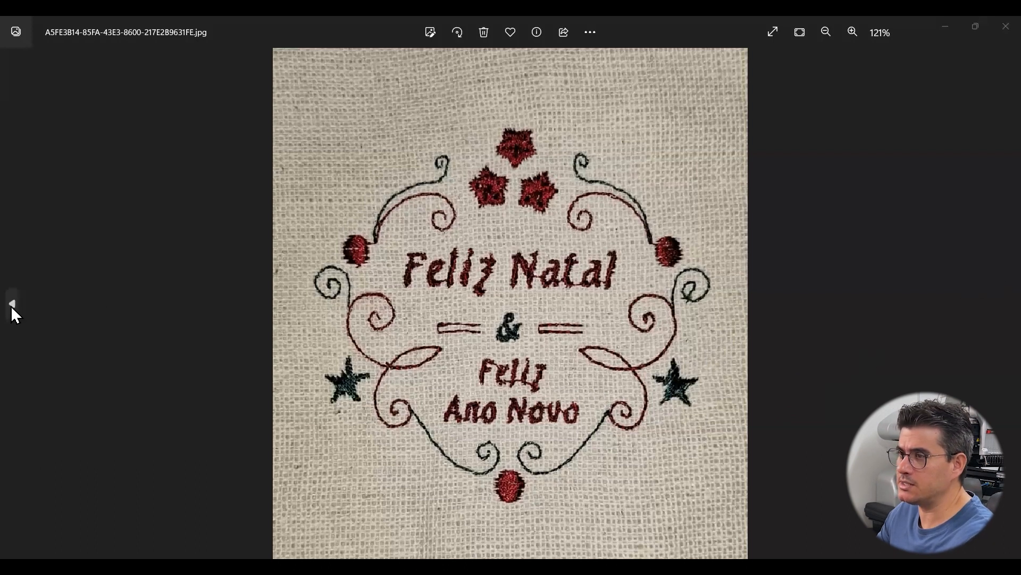
Examine the stitched sample photos and the whole Feliz Natal design, including its lettering, scrolls, stars and berries
left_click(11, 304)
scroll(574, 297, "up", 5)
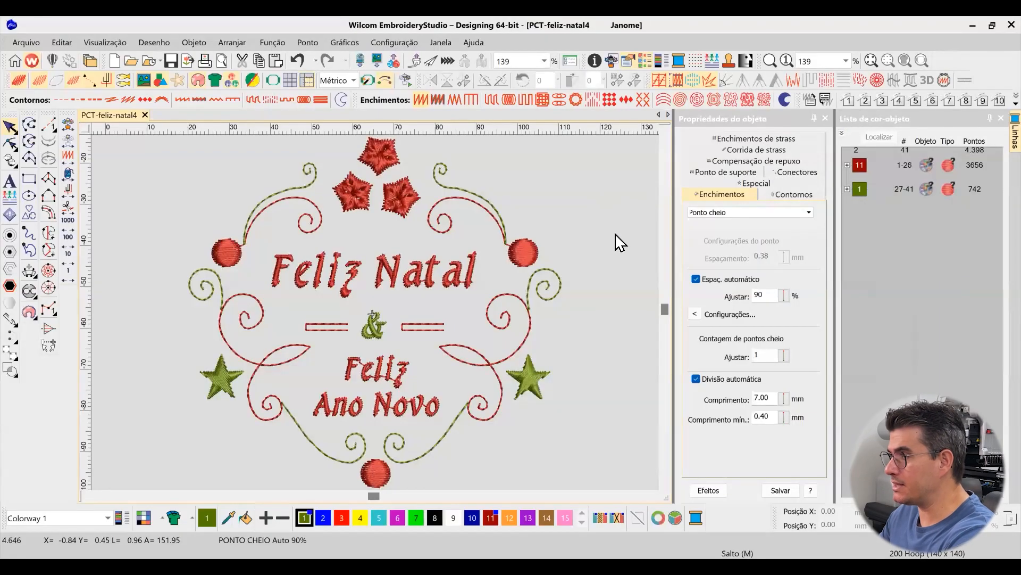
key("ctrl+a")
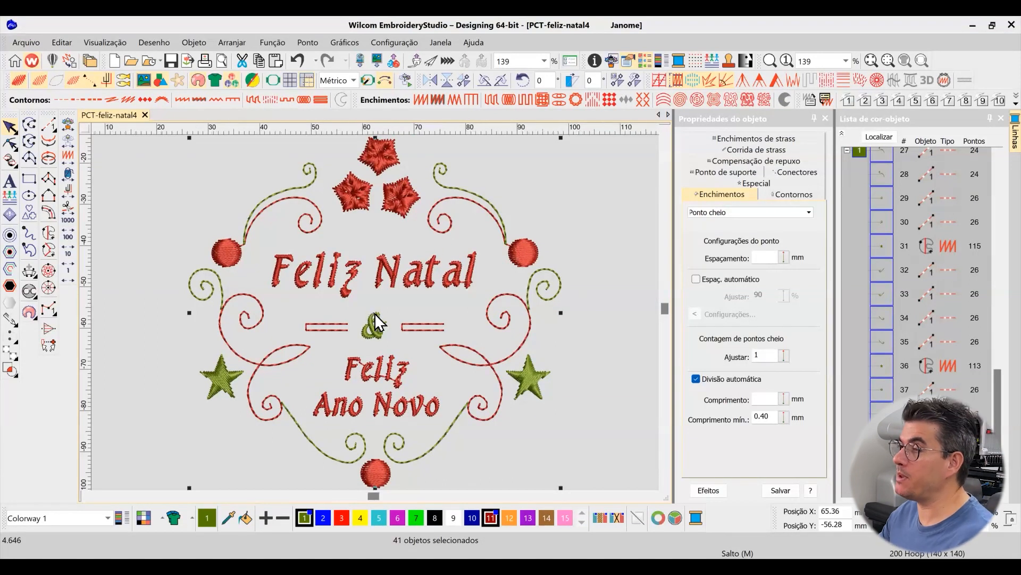
scroll(306, 228, "up", 3)
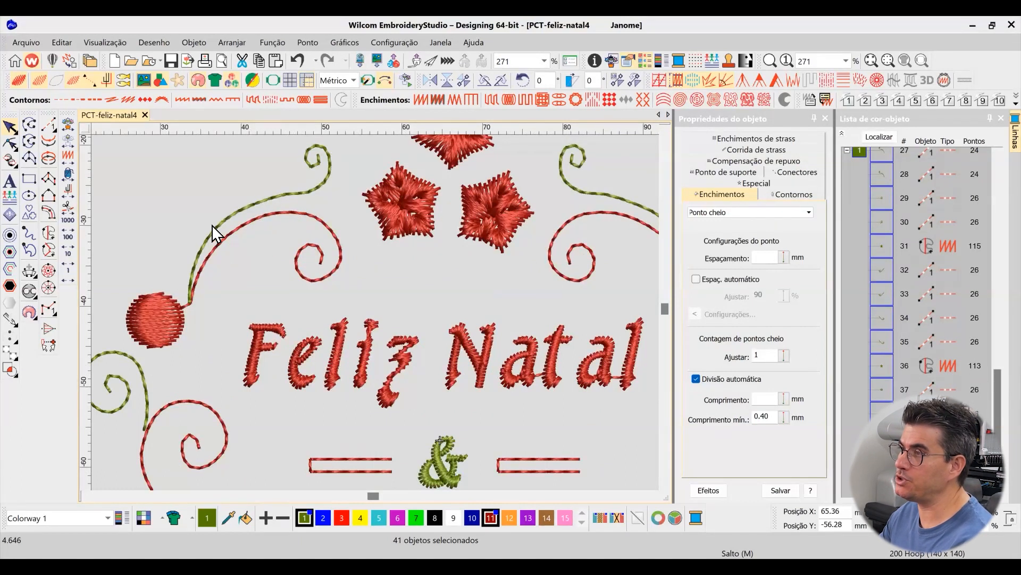
scroll(376, 319, "down", 2)
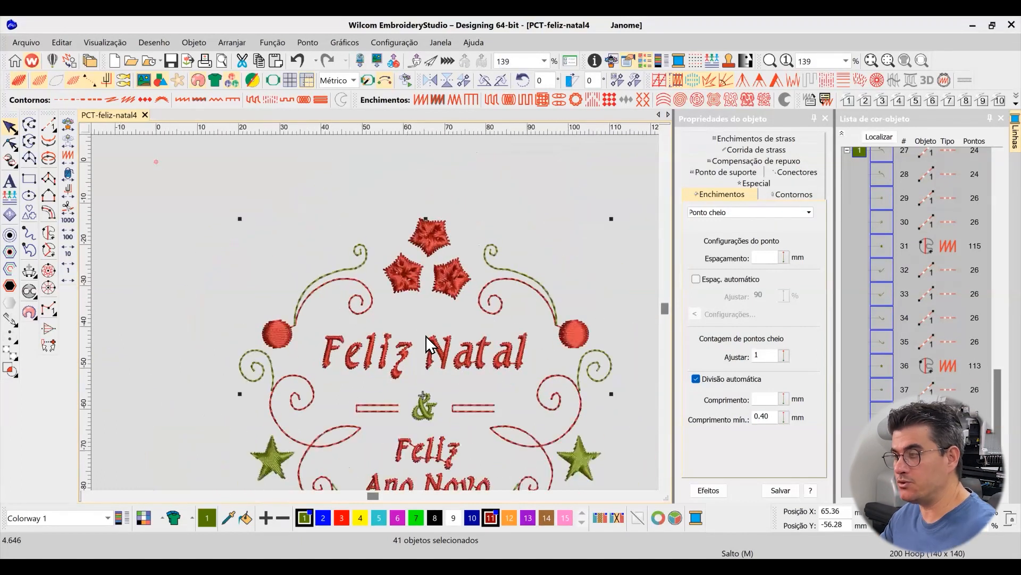
scroll(486, 381, "down", 1)
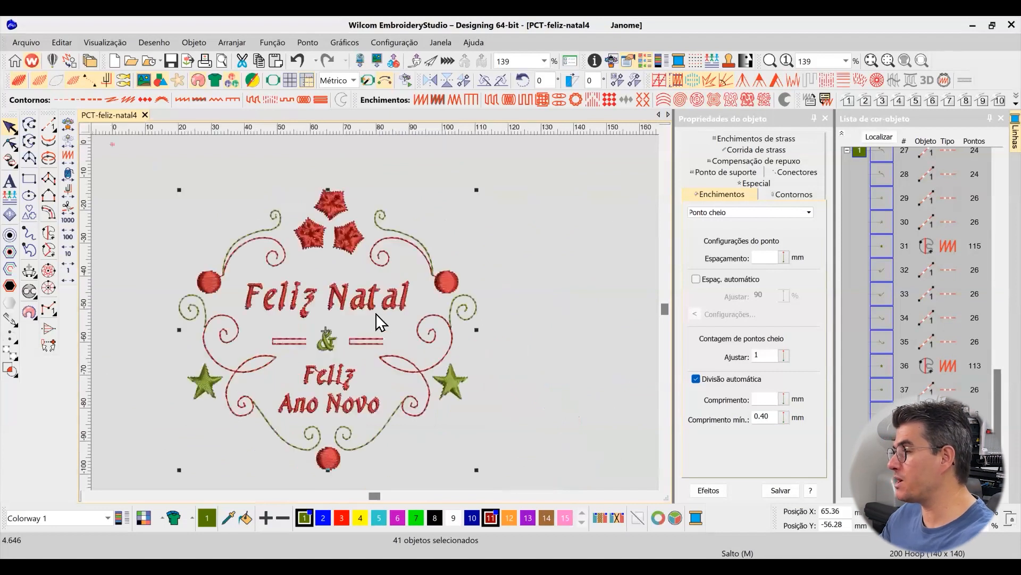
scroll(380, 321, "down", 1)
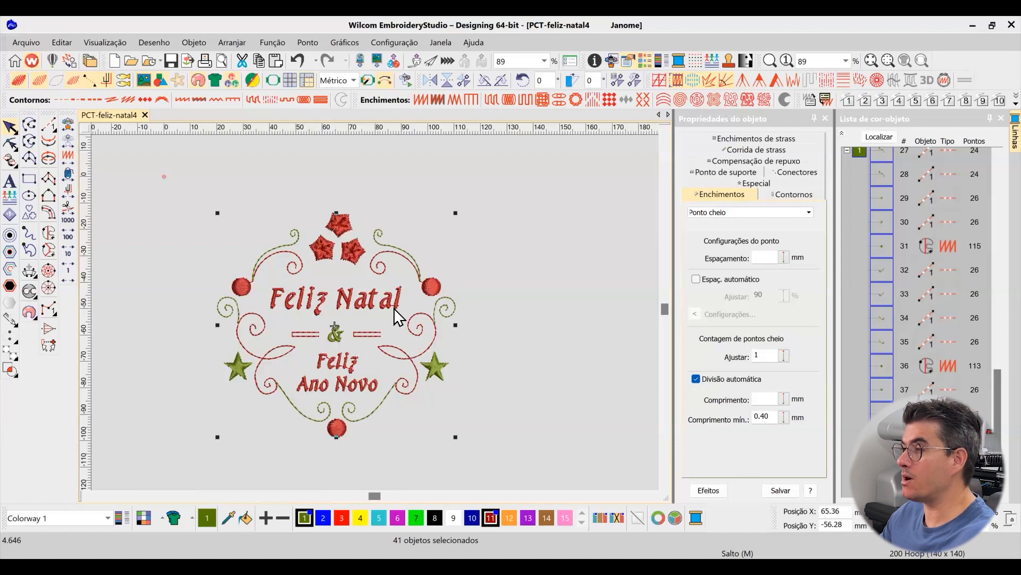
scroll(395, 329, "up", 2)
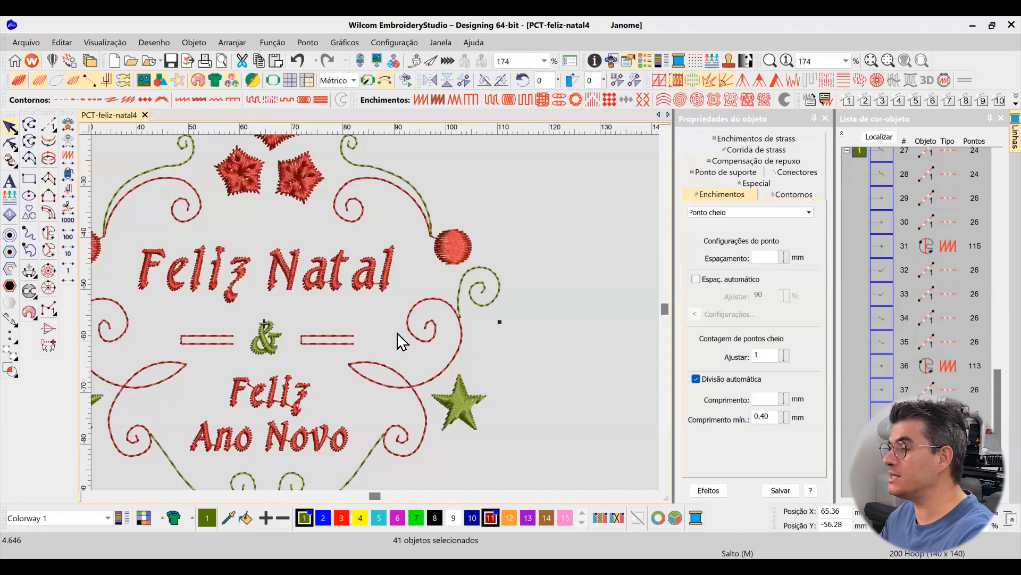
scroll(376, 319, "down", 2)
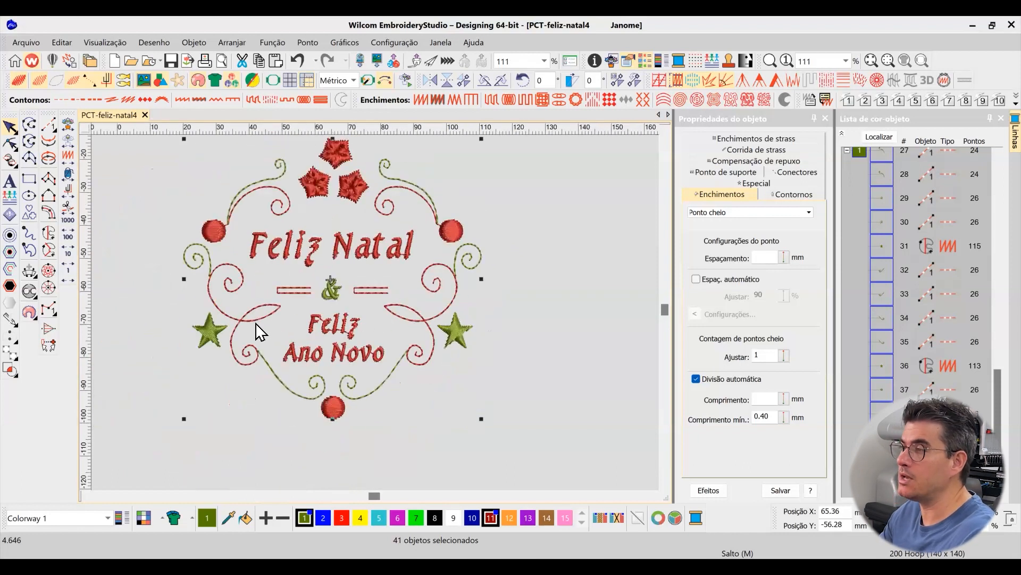
scroll(378, 320, "up", 2)
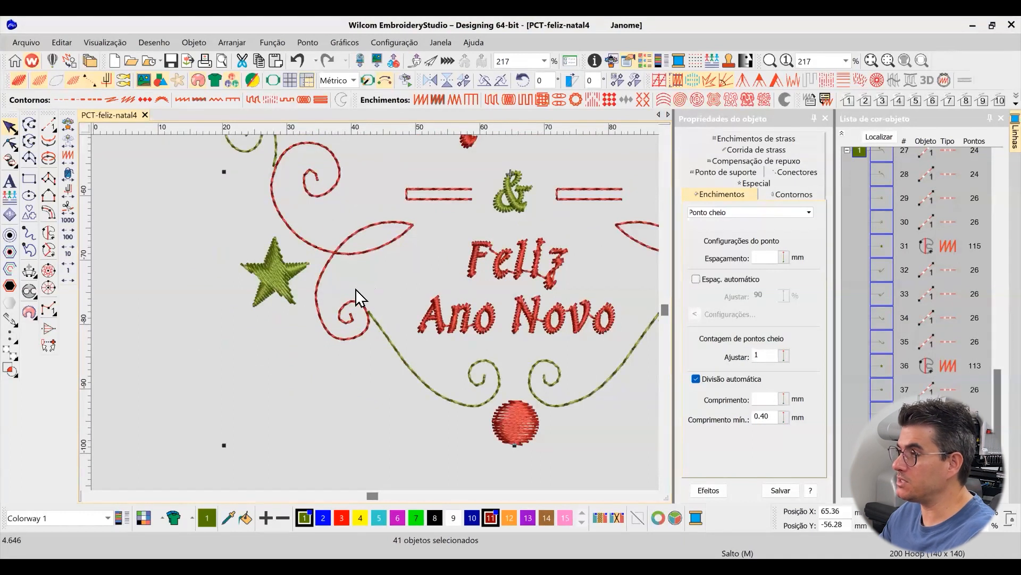
Select the red running-stitch scroll beside the left green star
left_click(327, 251)
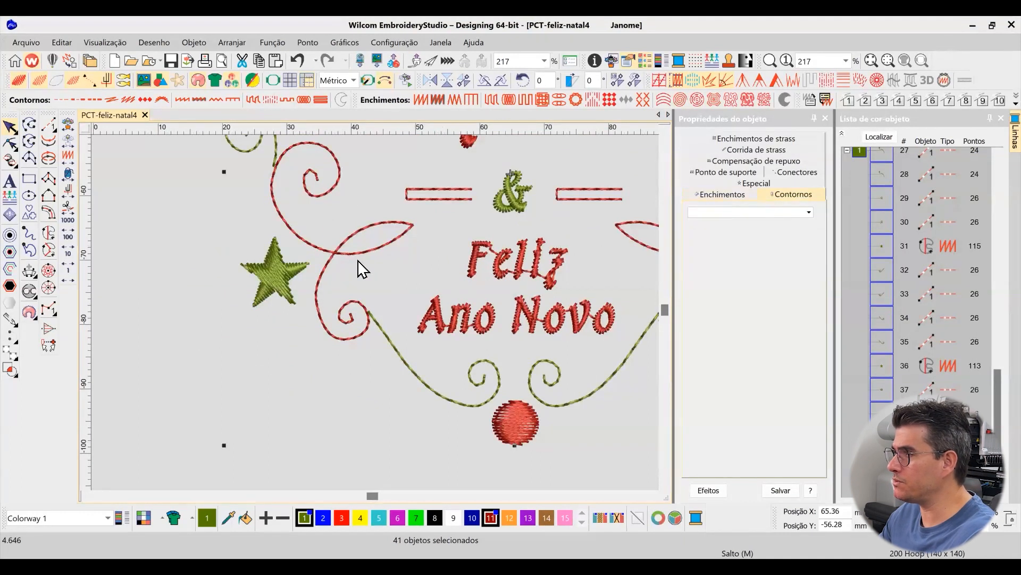
left_click(377, 251)
right_click(372, 249)
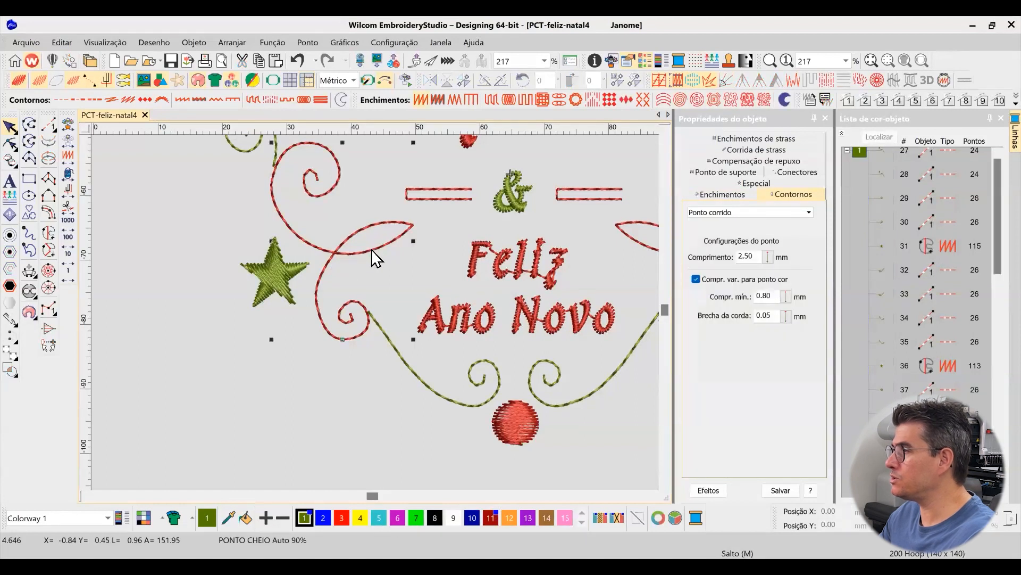
left_click(887, 396)
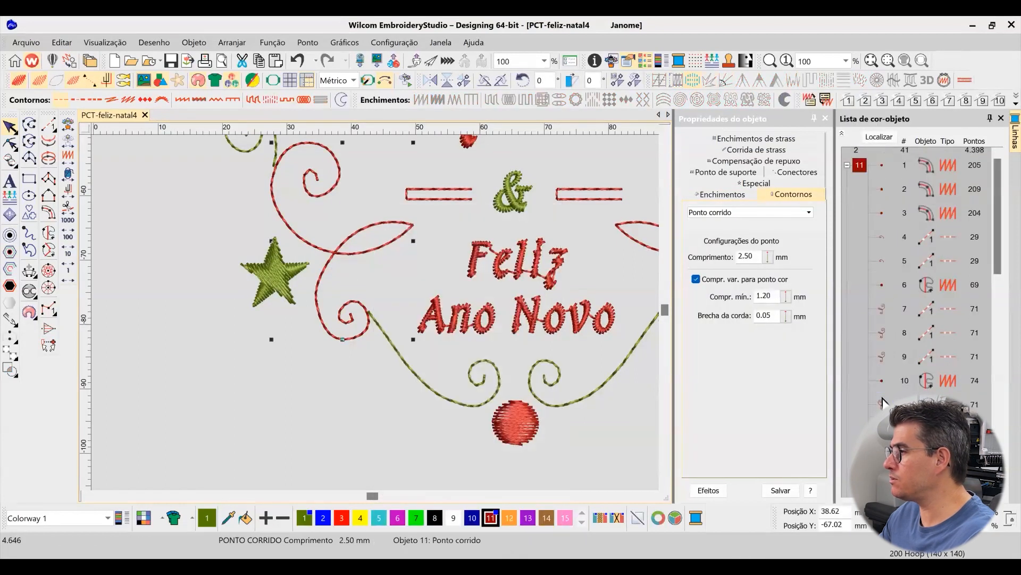
Move the stacked red scroll lines beside the left star apart to expose the layers, and undo the moves
left_click_drag(321, 264, 339, 276)
key("ctrl+z")
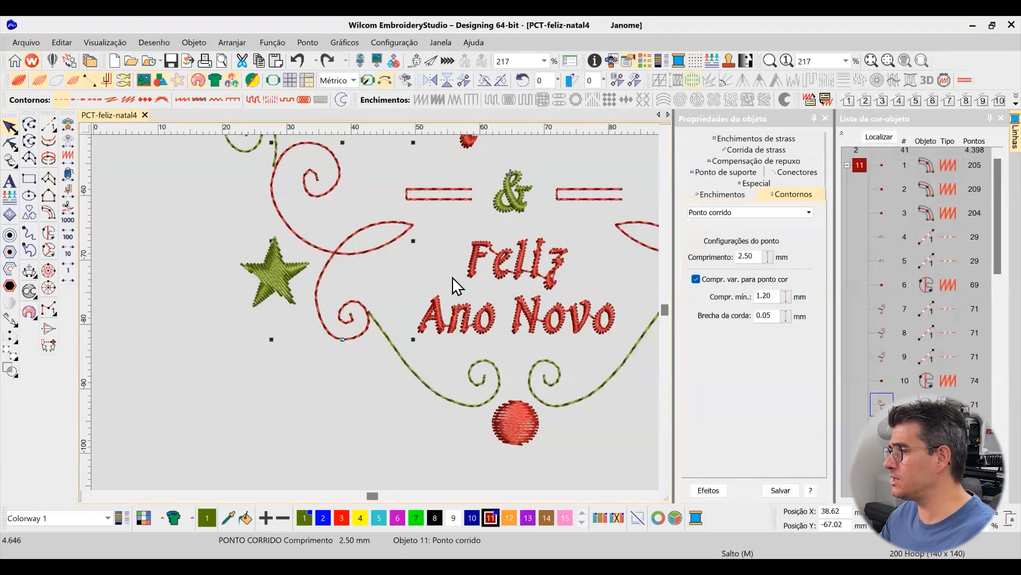
left_click_drag(372, 251, 349, 231)
left_click(347, 252)
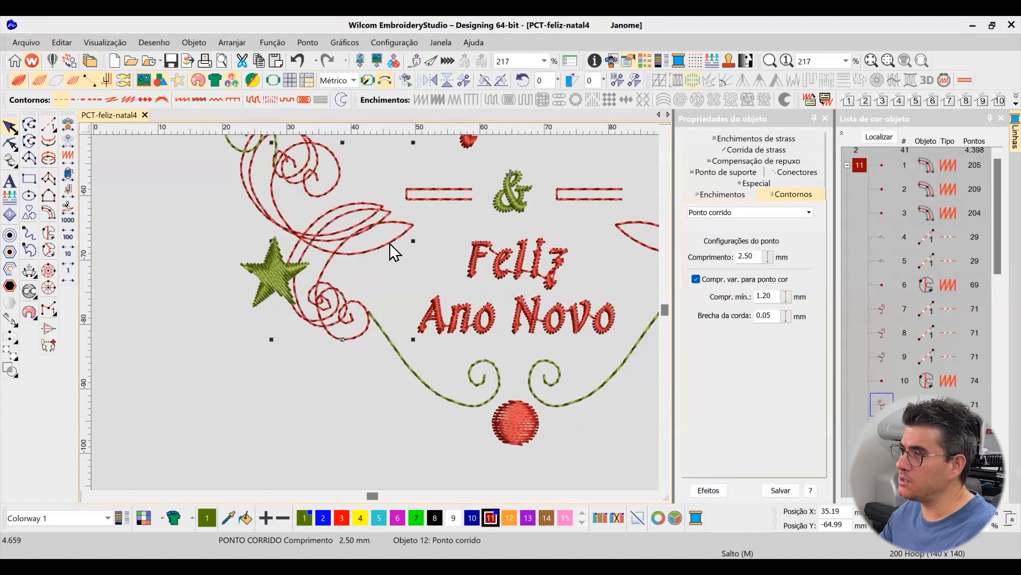
left_click_drag(390, 244, 379, 234)
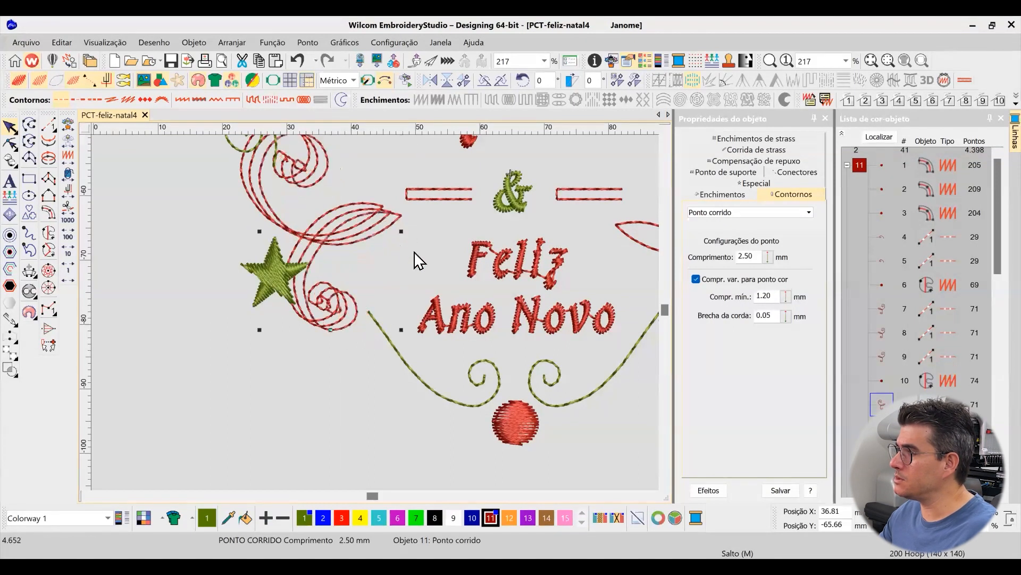
key("ctrl+z")
key("ctrl+z")
key("ctrl+z")
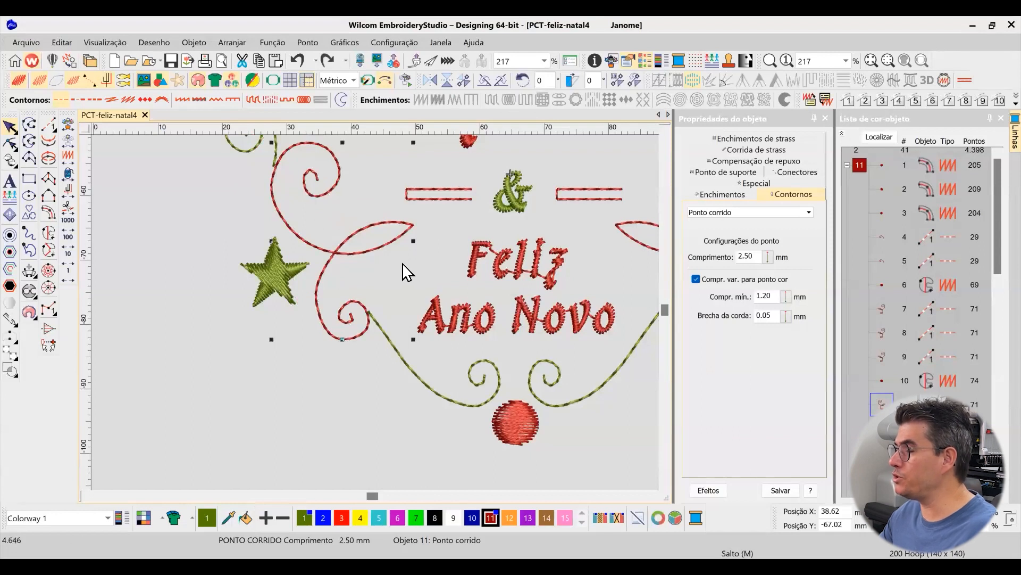
Add a reshape node to the outer left curve of the red scroll's lower spiral
scroll(384, 319, "down", 2)
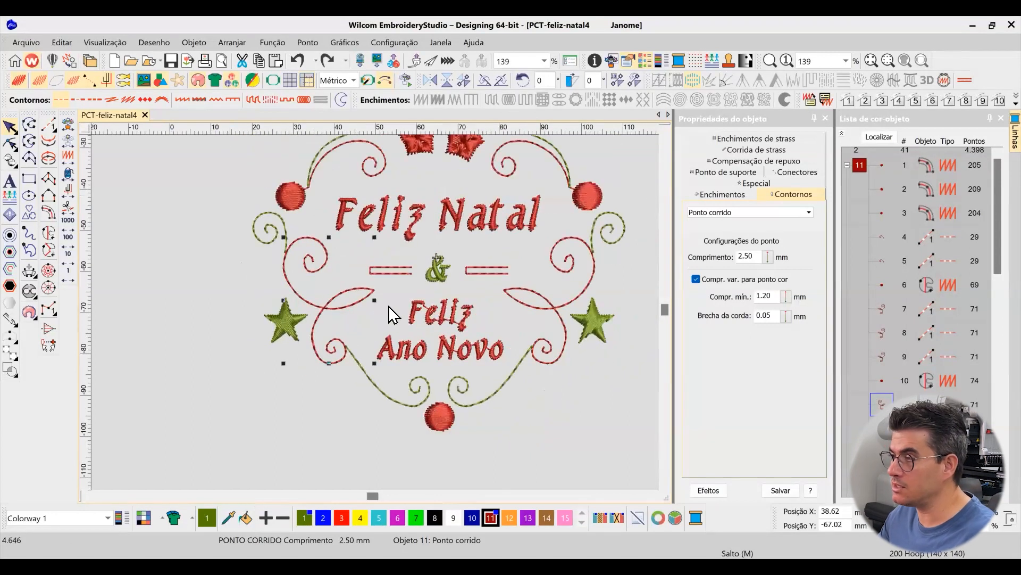
key("b")
left_click_drag(227, 187, 579, 377)
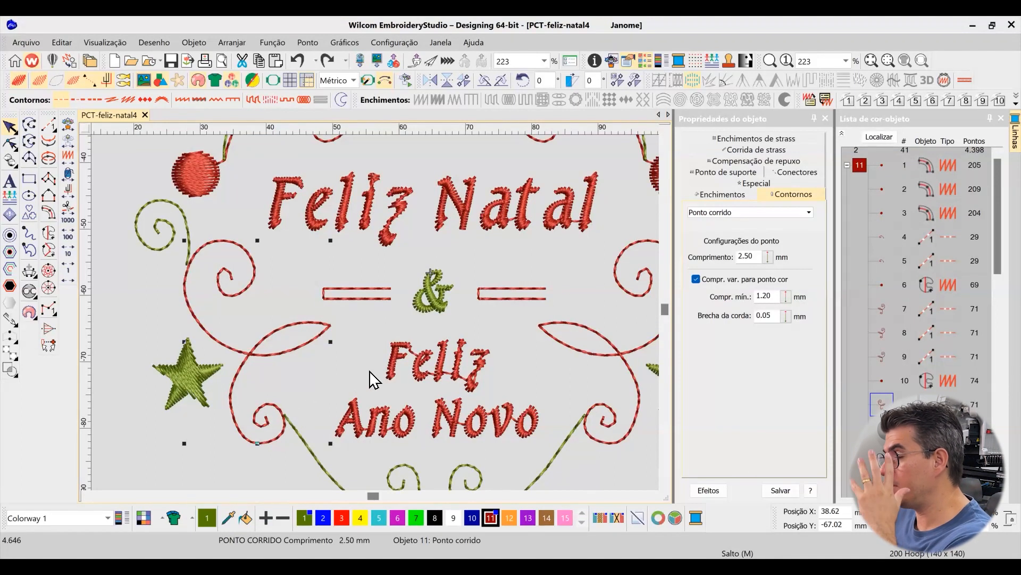
scroll(261, 385, "up", 2)
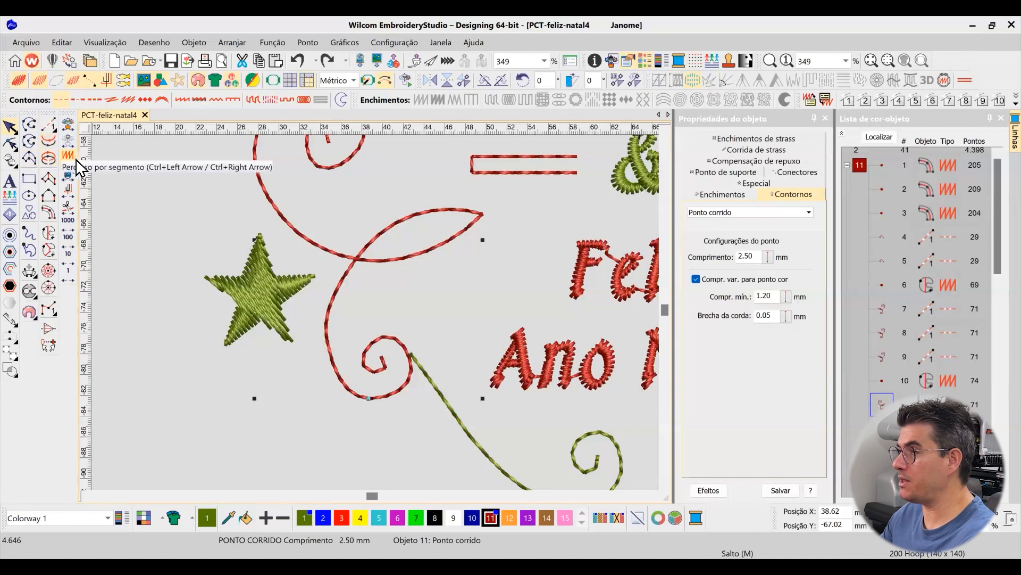
left_click(10, 142)
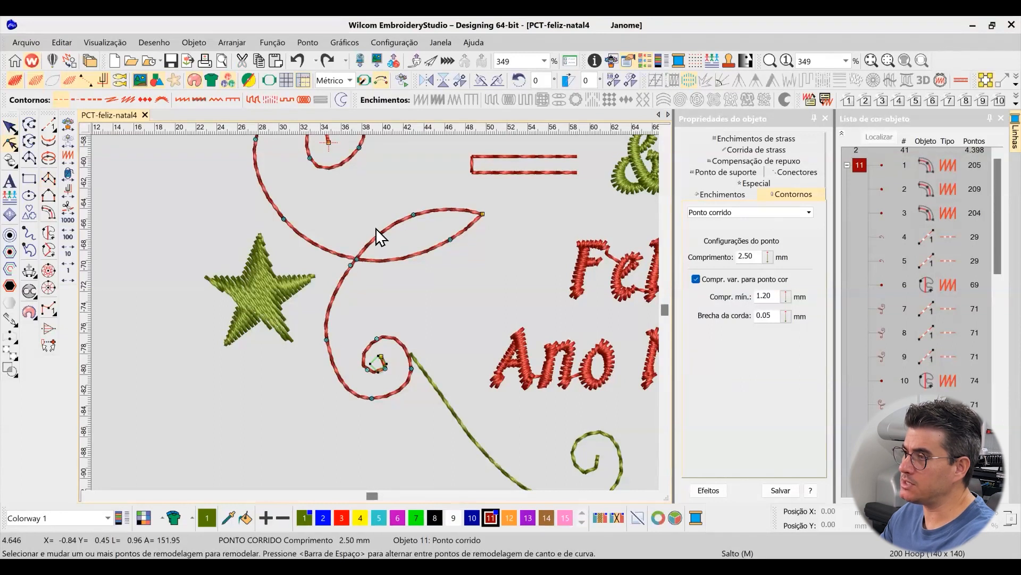
right_click(342, 382)
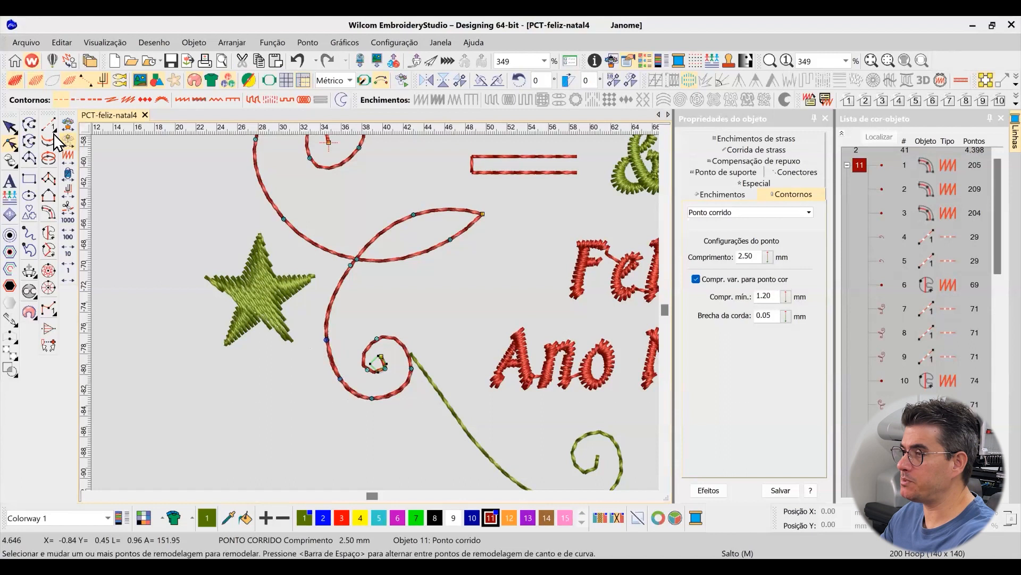
left_click(9, 126)
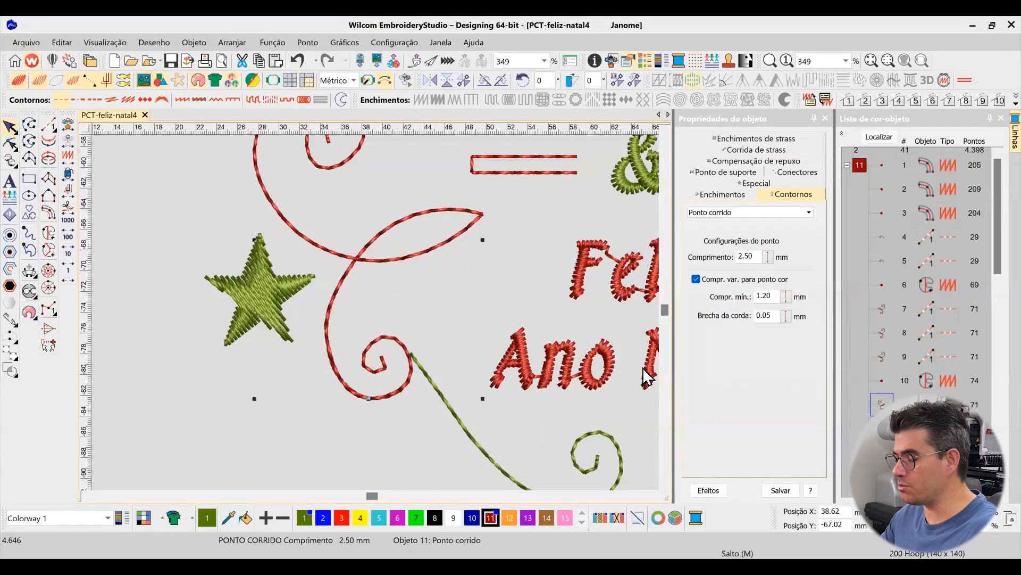
Isolate the red scroll in the view and reshape its lower spiral by shifting the left-side curve node slightly inward
key("shift+s")
left_click(10, 142)
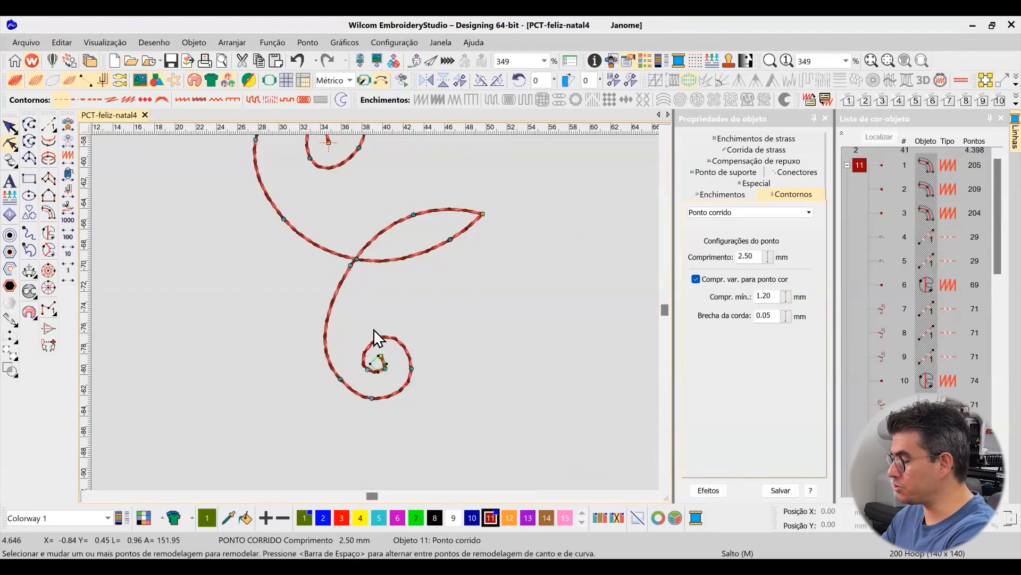
left_click(340, 377)
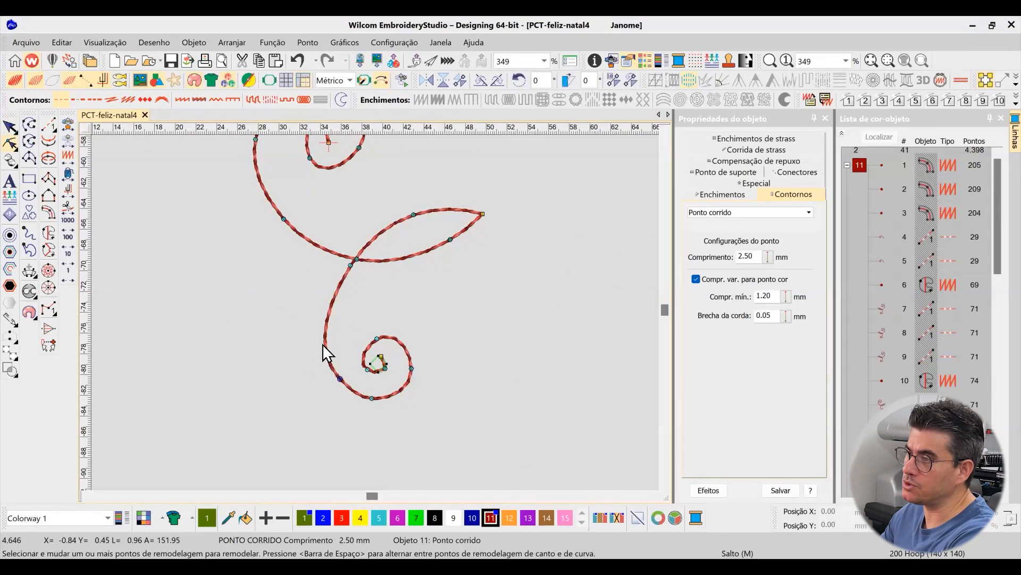
left_click(330, 338)
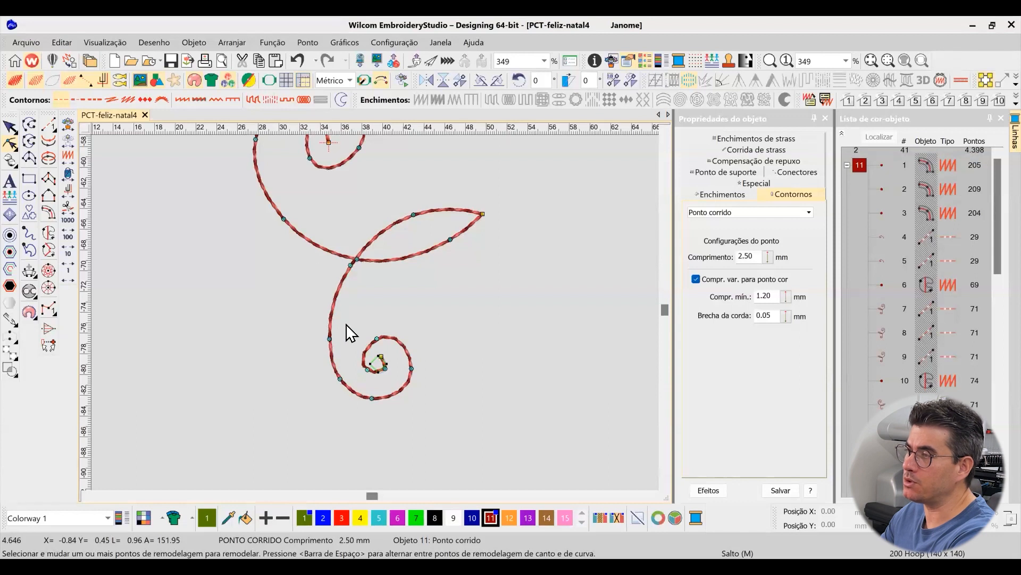
scroll(381, 314, "down", 1)
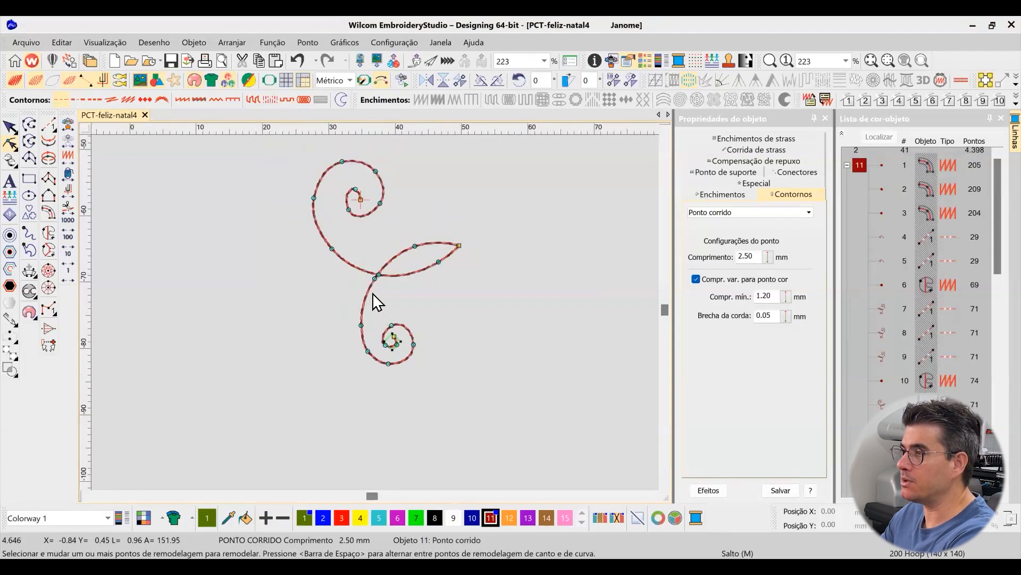
left_click(11, 129)
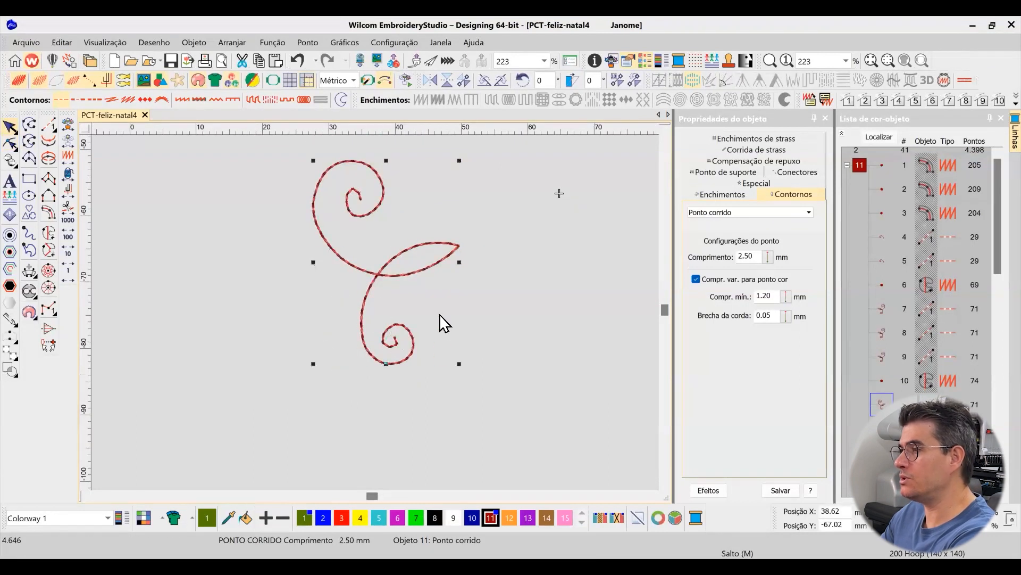
Try a short straight running-stitch line over the upper spiral's outer left curve, recolour it blue, and delete it
left_click(276, 242)
scroll(336, 201, "up", 3)
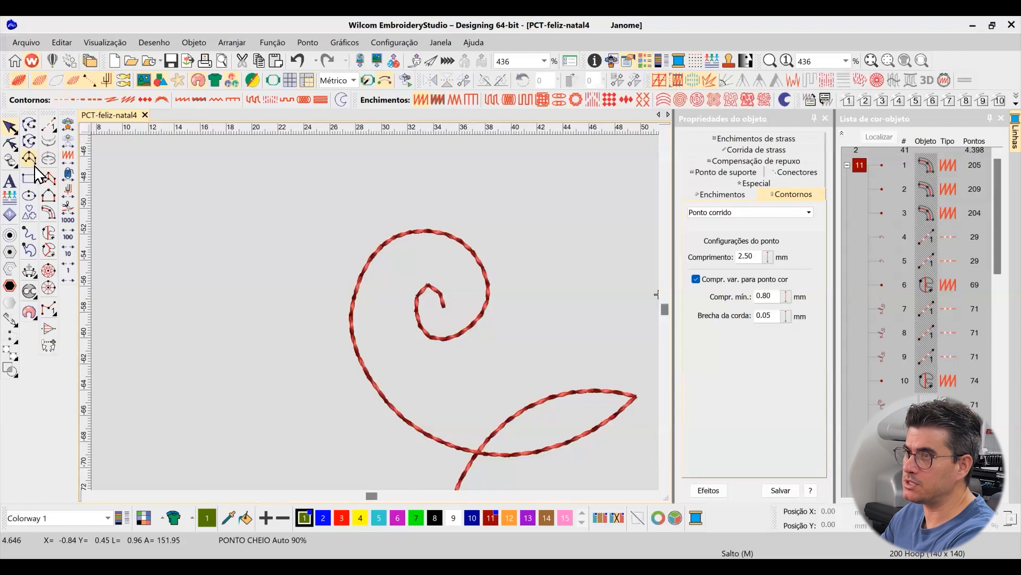
left_click(51, 129)
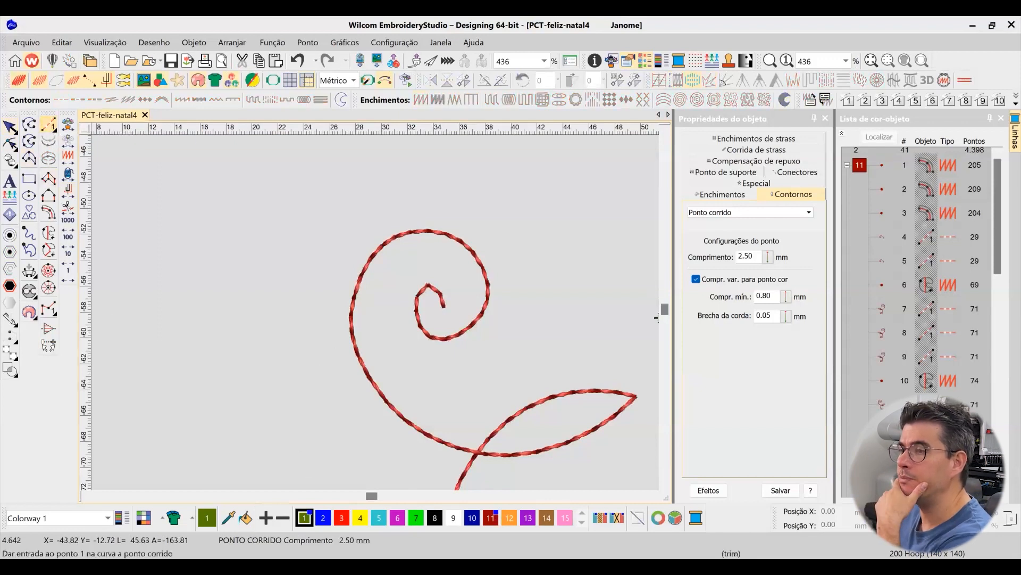
left_click(382, 255)
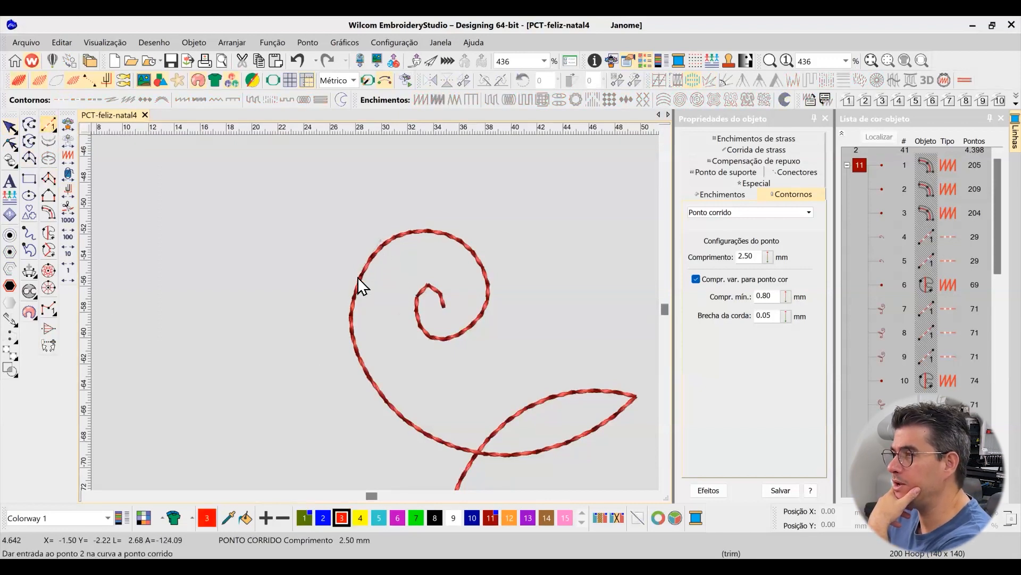
left_click(348, 309)
key("Return")
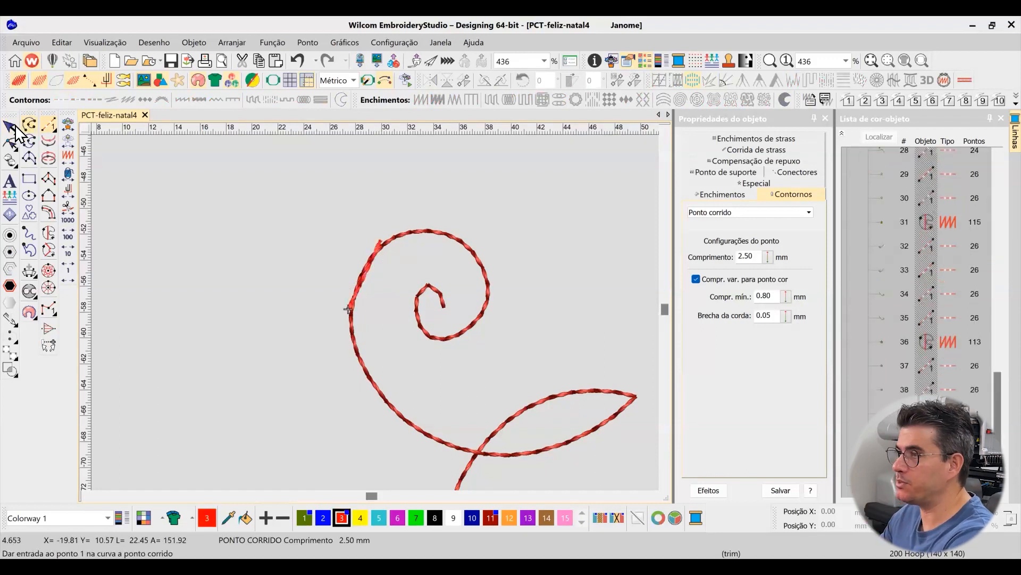
left_click(14, 127)
left_click(323, 517)
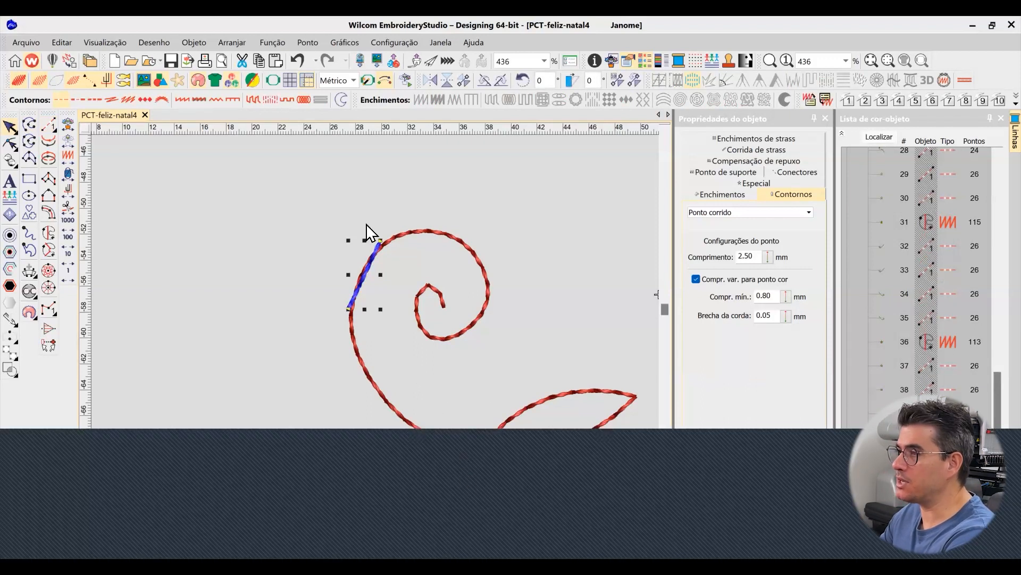
key("Delete")
Reshape the red scroll's upper spiral by moving its left-side curve node slightly outward
left_click(362, 279)
left_click(10, 142)
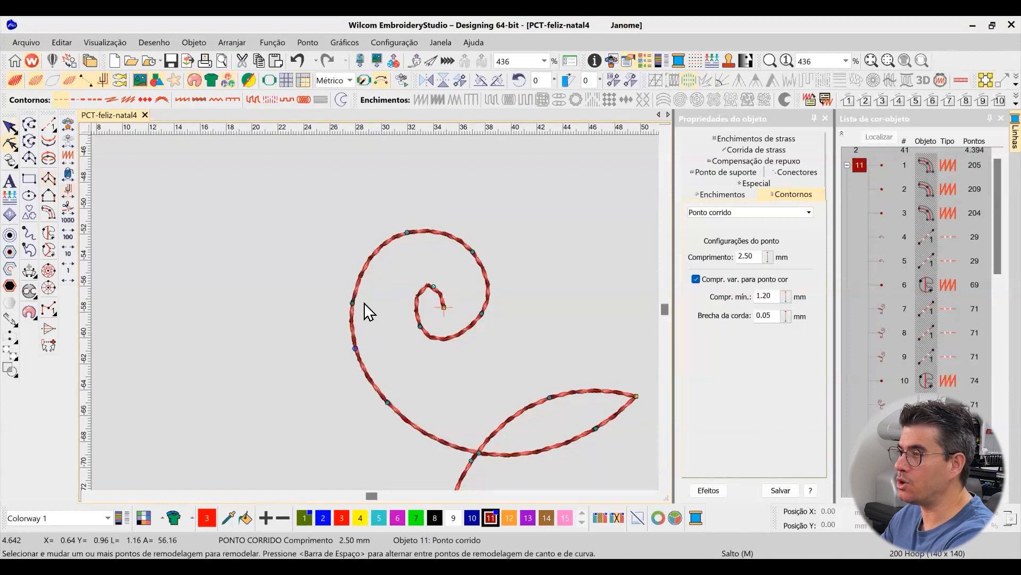
left_click_drag(351, 304, 349, 302)
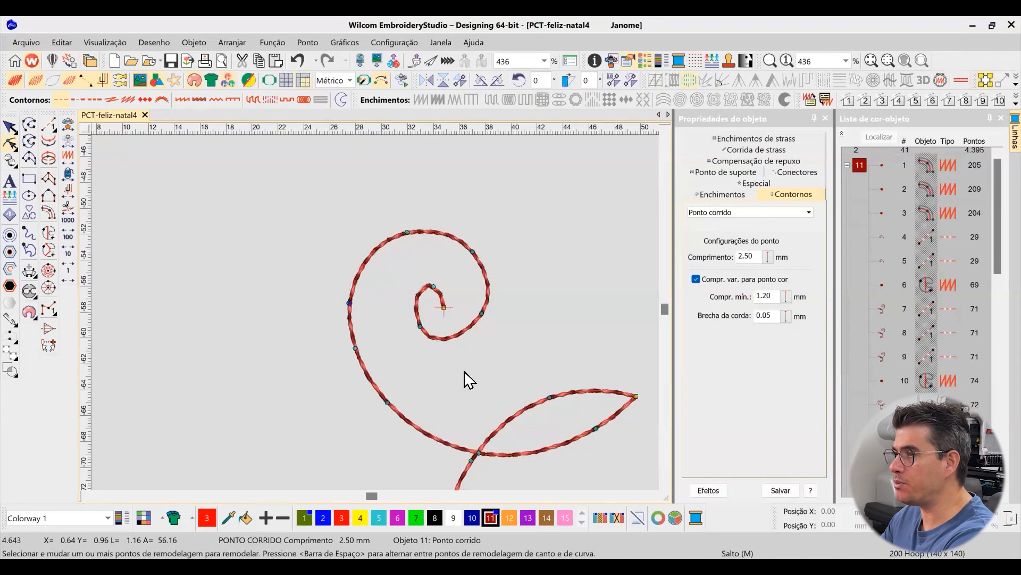
left_click(10, 127)
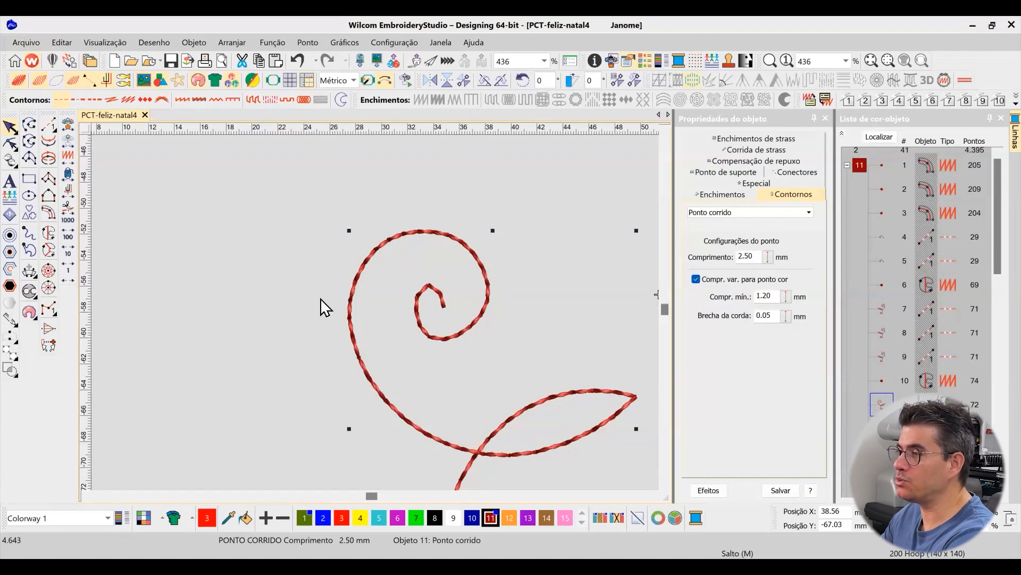
Reshape the inner end of the red scroll's upper spiral by moving its end node slightly outward and adjusting the neighbouring curve nodes
left_click(12, 144)
left_click_drag(444, 307, 450, 305)
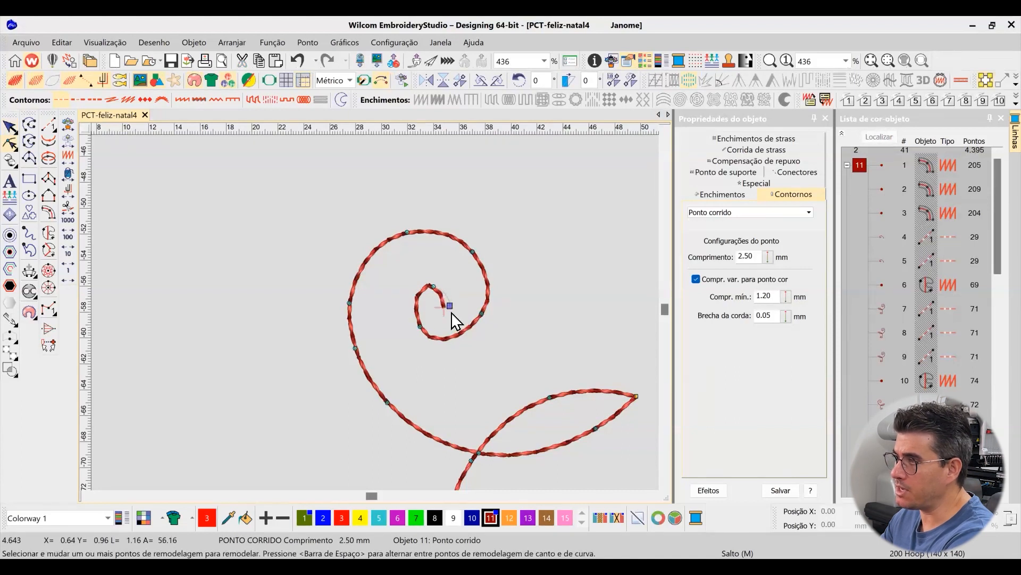
left_click(434, 291)
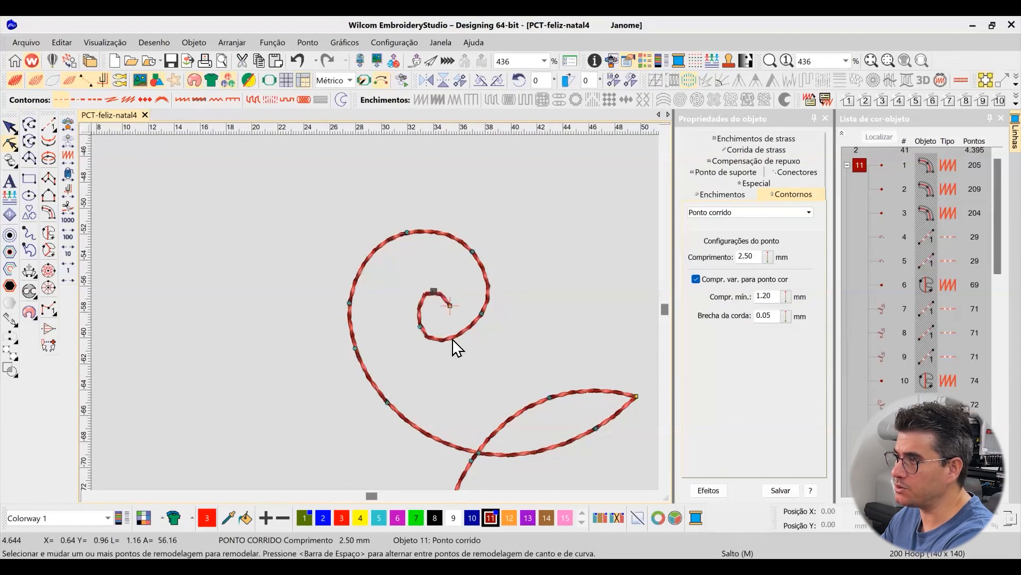
left_click(453, 337)
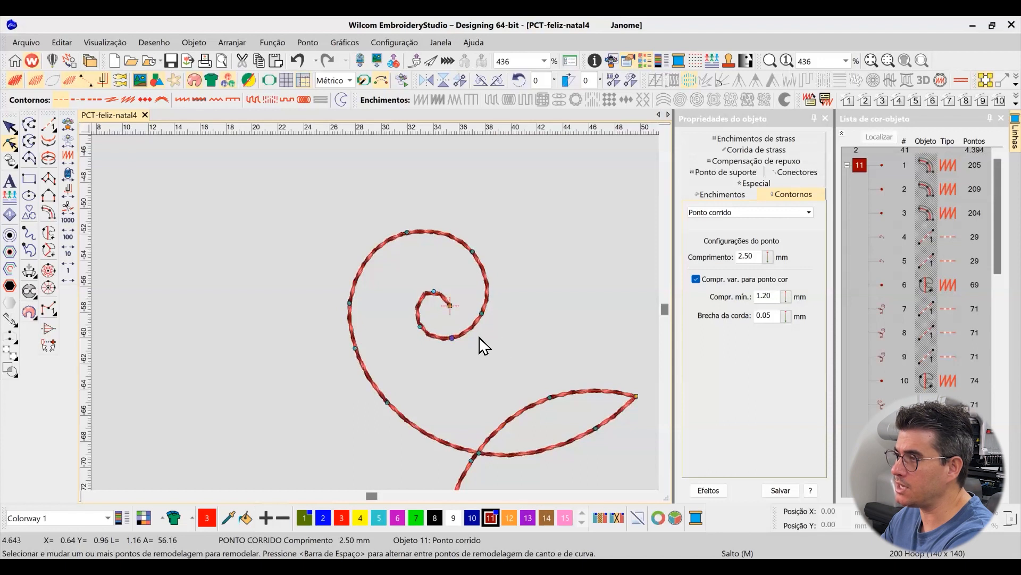
left_click(6, 130)
left_click(362, 198)
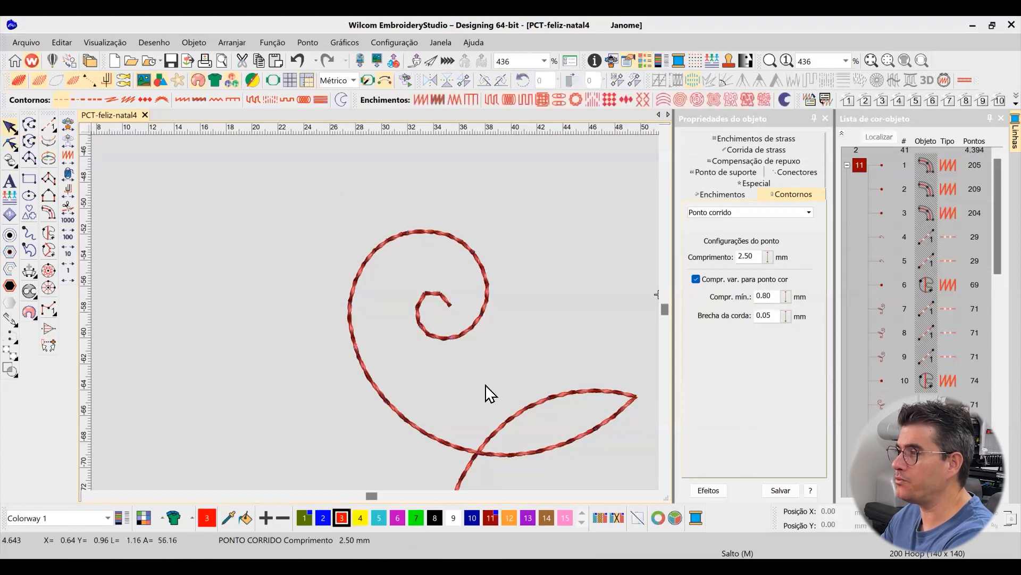
Examine the reshape nodes of the isolated red scroll's lower spiral and restore the full design view
scroll(485, 386, "down", 4)
scroll(377, 324, "up", 4)
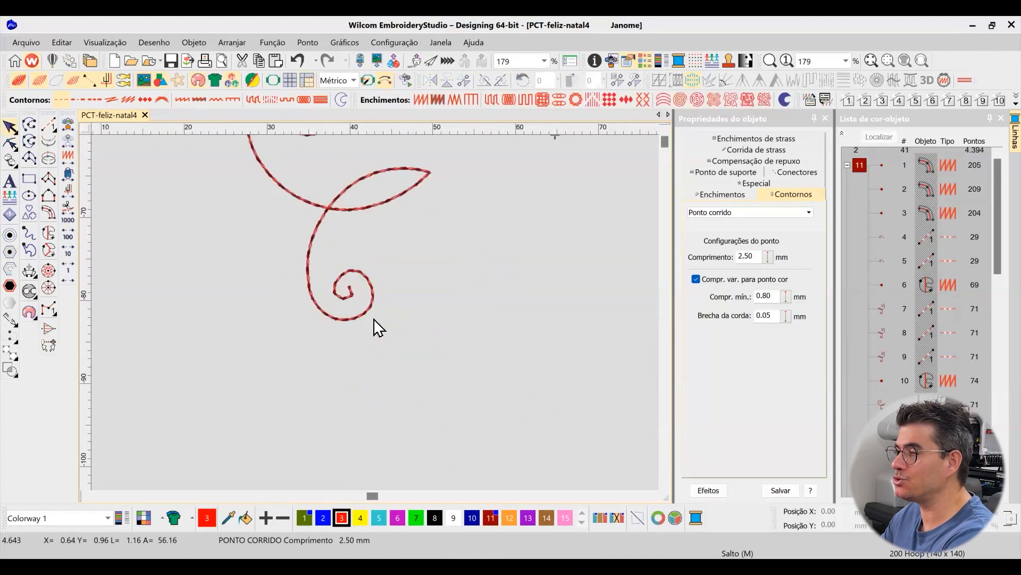
left_click(338, 263)
left_click(29, 154)
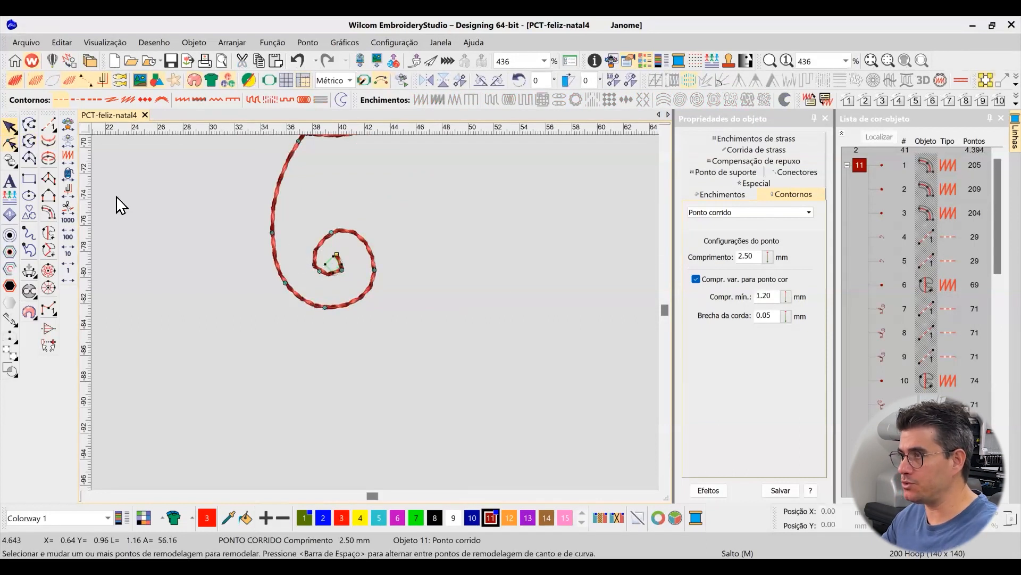
key("Escape")
scroll(381, 321, "down", 4)
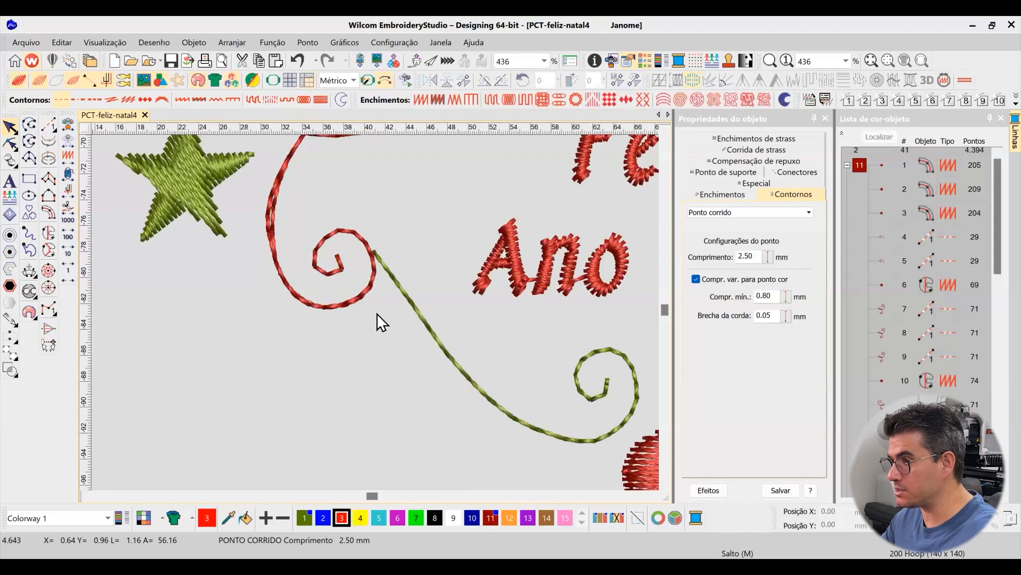
Examine the overlapping running-stitch passes along the lower-left red scroll's outer curve and the other scrolls around the design
scroll(368, 317, "up", 3)
scroll(367, 317, "up", 2)
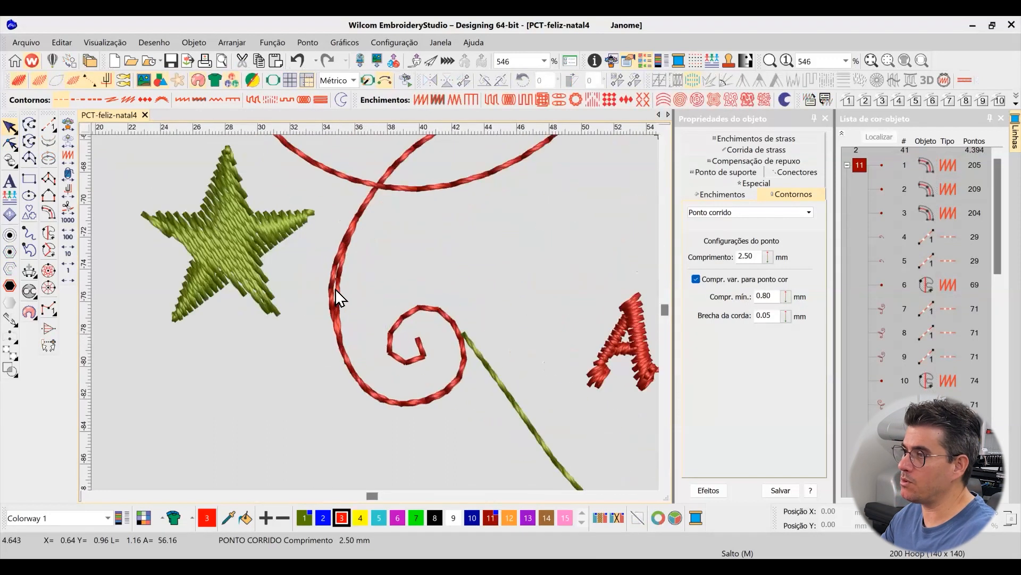
left_click(337, 294)
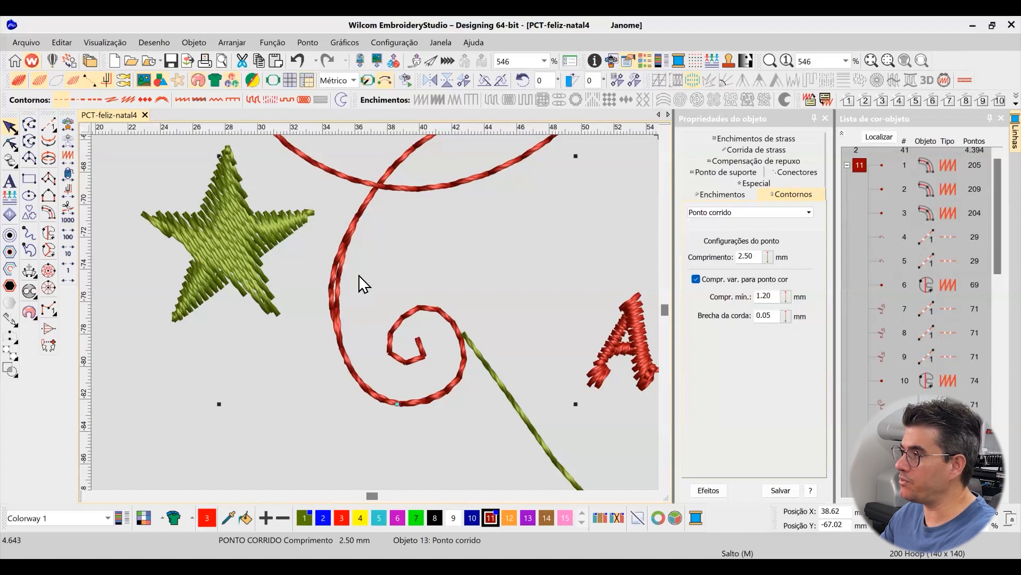
scroll(364, 284, "down", 2)
scroll(366, 328, "up", 3)
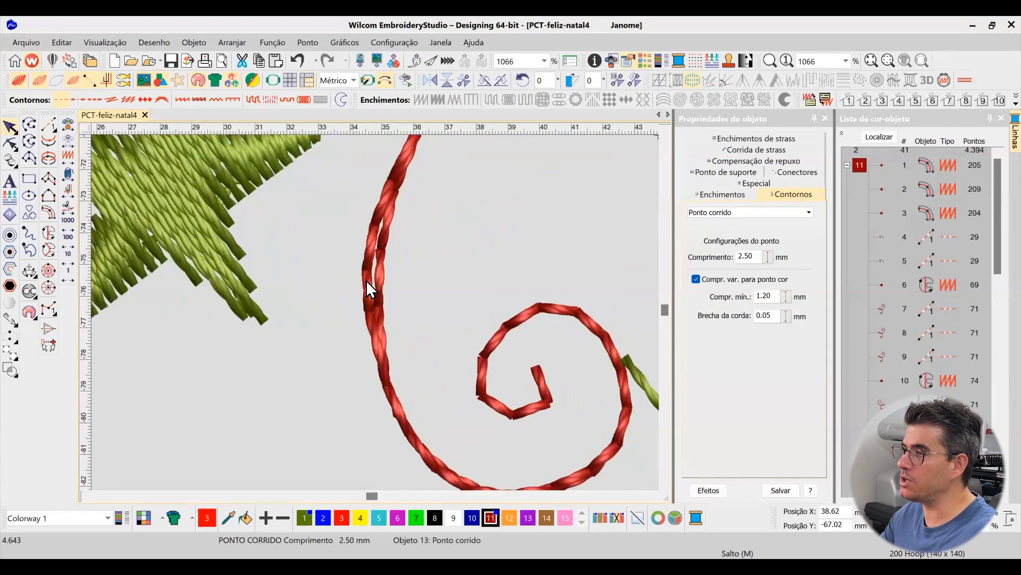
scroll(380, 319, "down", 4)
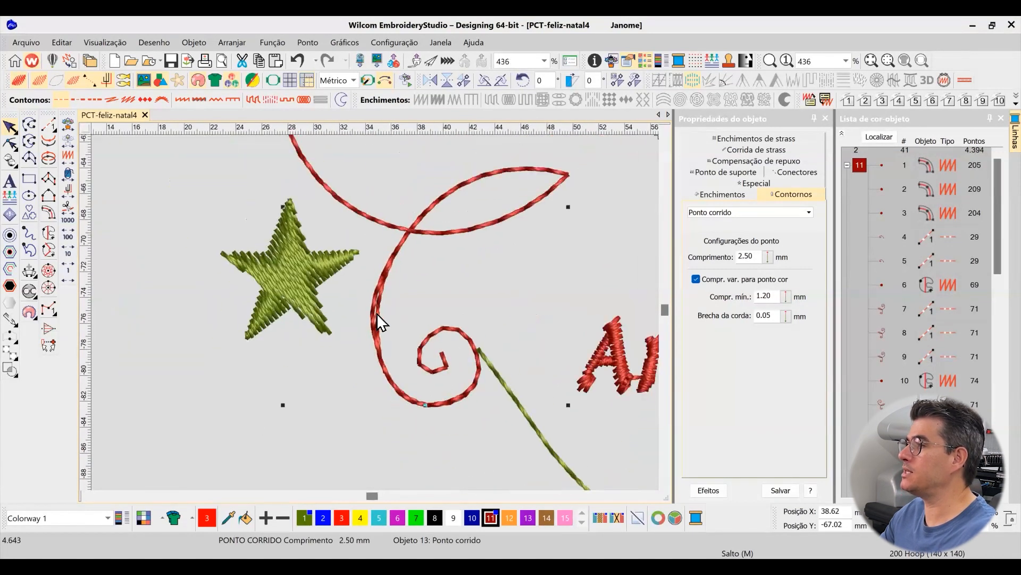
scroll(380, 319, "up", 2)
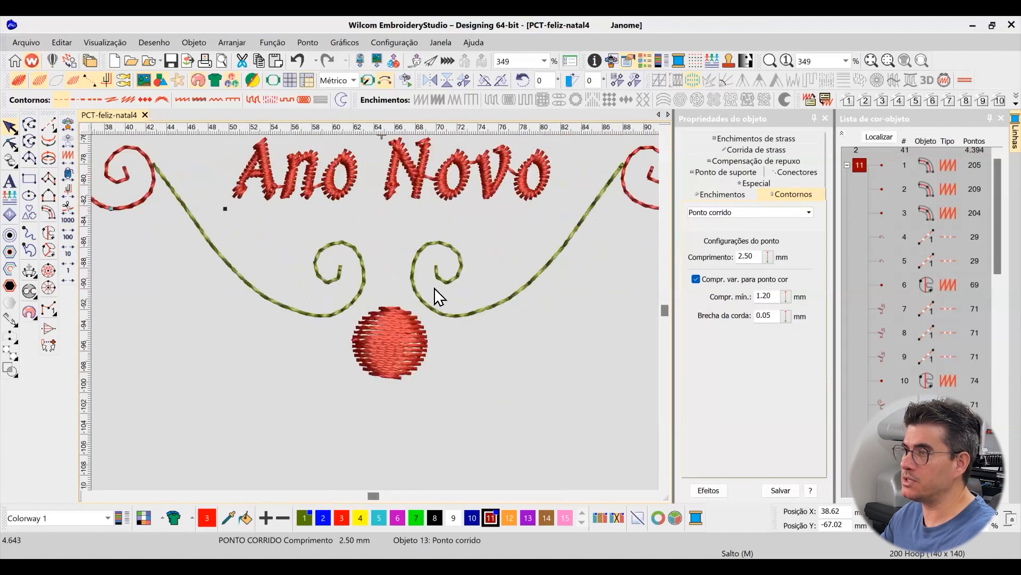
scroll(433, 292, "down", 2)
scroll(380, 320, "down", 3)
scroll(382, 318, "up", 3)
scroll(374, 319, "up", 2)
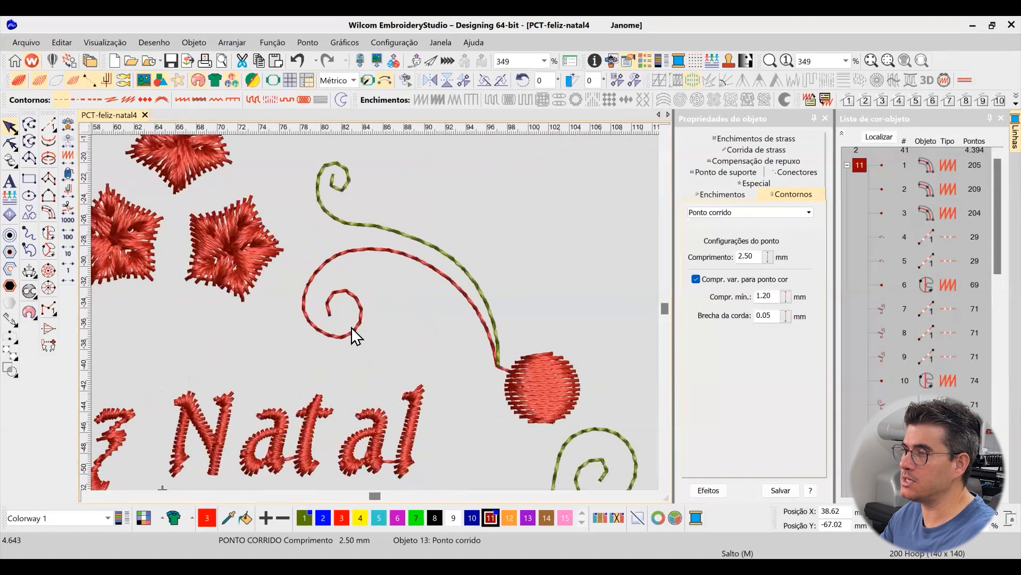
Try a straight running-stitch line about 14 mm long across the upper-right red scroll's lower-left curve, recolour it dark blue, and delete it
scroll(381, 325, "up", 1)
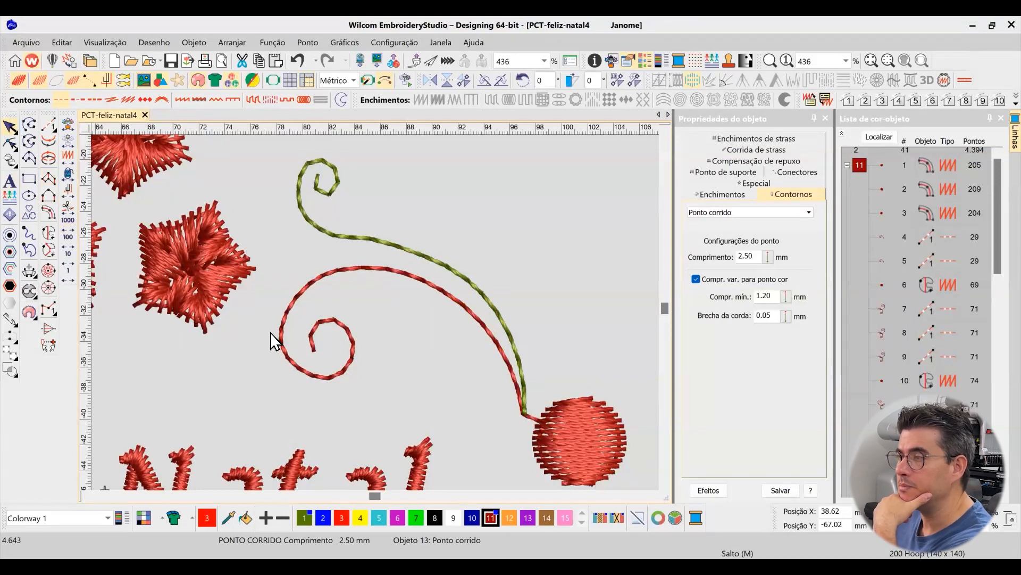
left_click(48, 125)
left_click(259, 335)
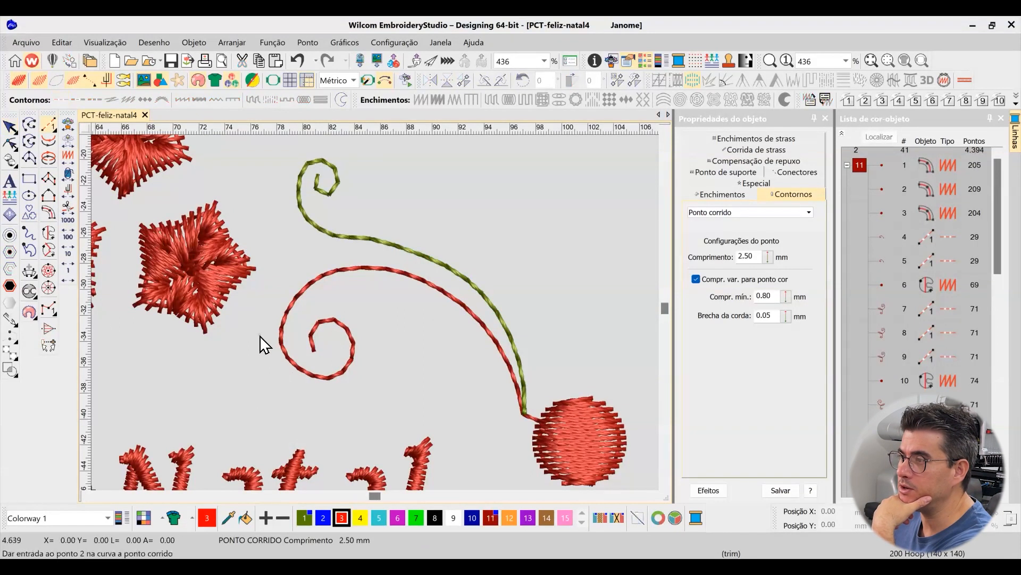
left_click(339, 398)
key("Return")
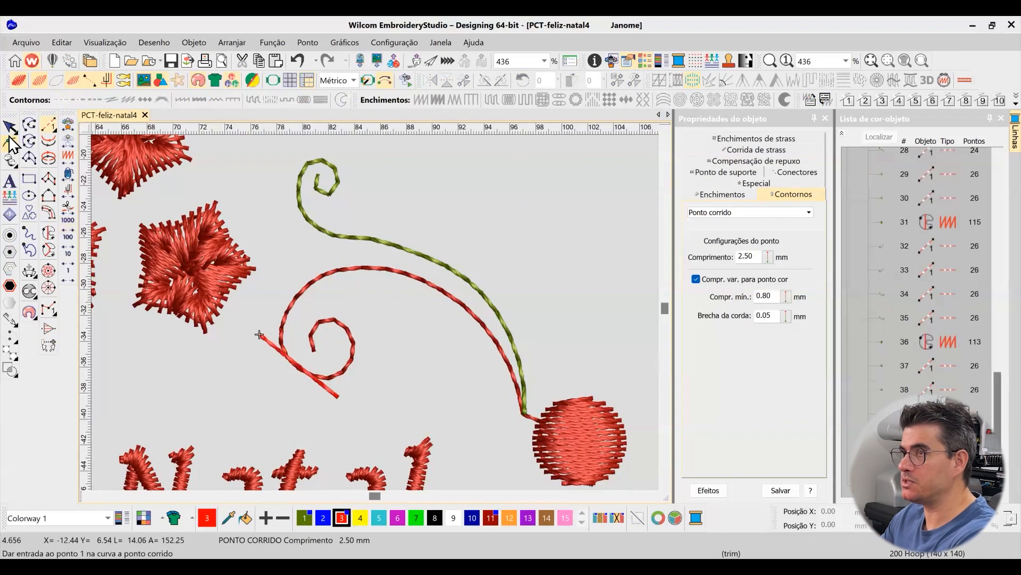
key("Escape")
left_click(472, 518)
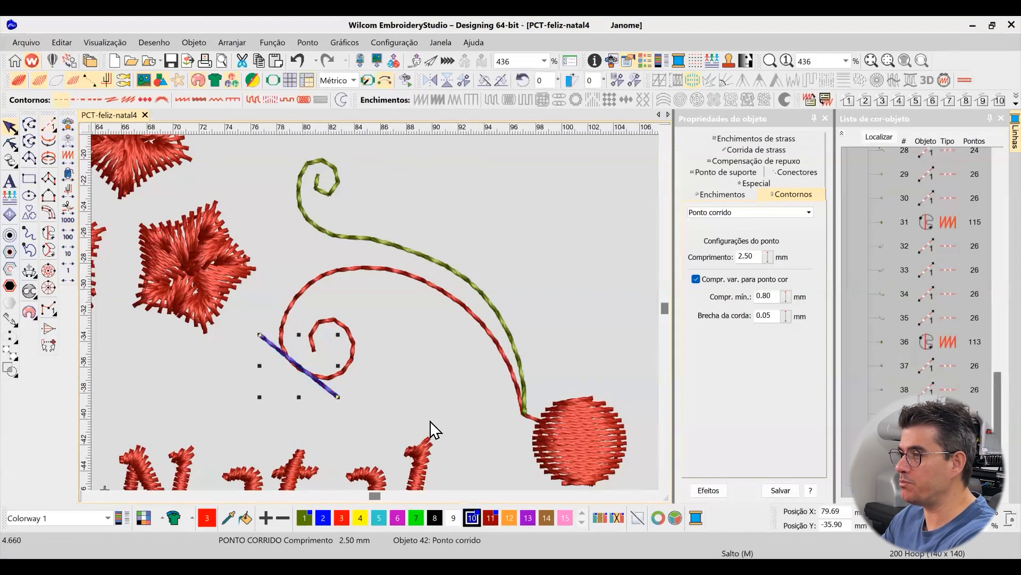
key("Delete")
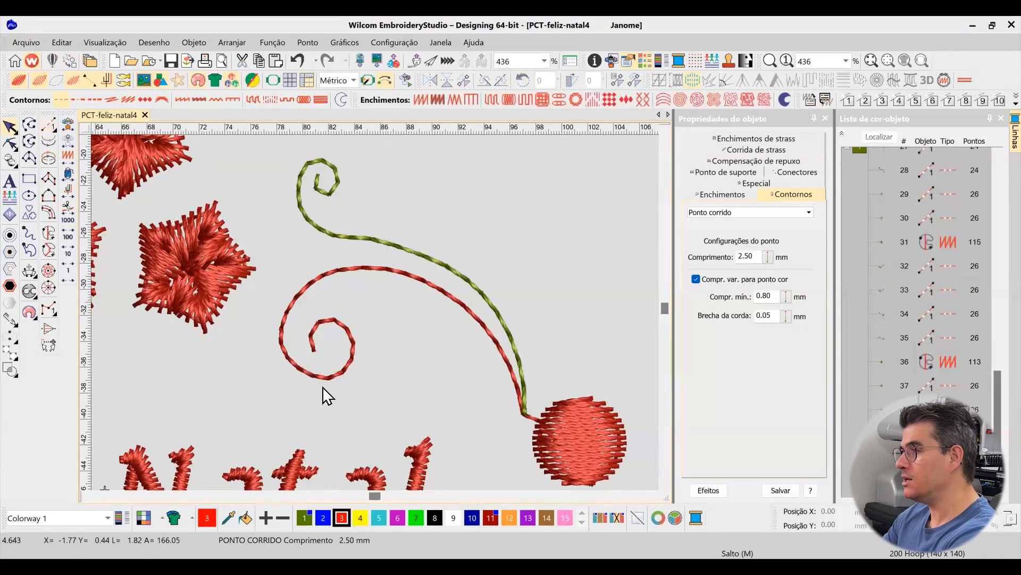
Reshape the upper-right red scroll's spiral by adding a node on its left curve and moving the lower-left node slightly outward
left_click(322, 379)
key("h")
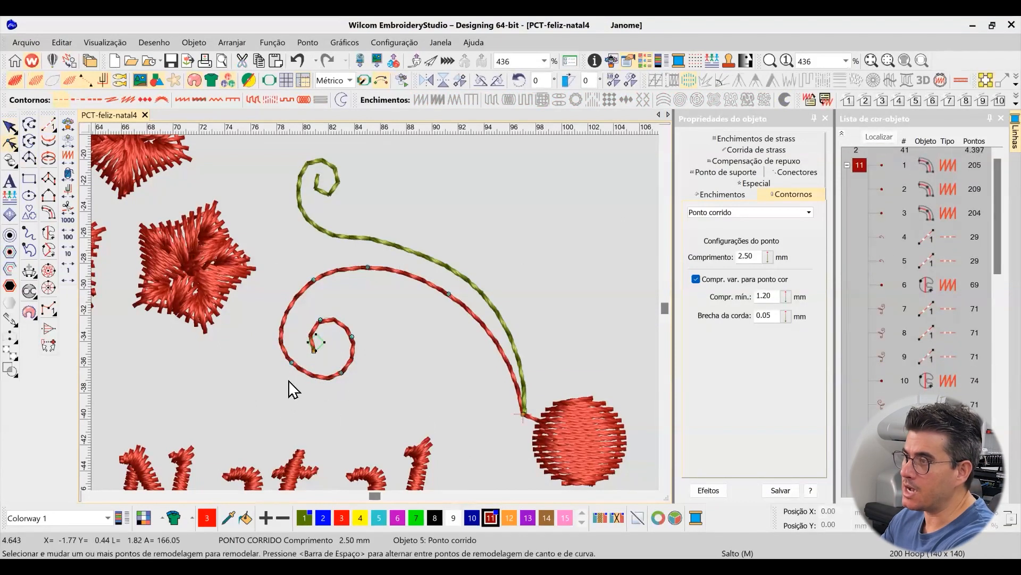
left_click(281, 324)
left_click_drag(292, 363, 287, 366)
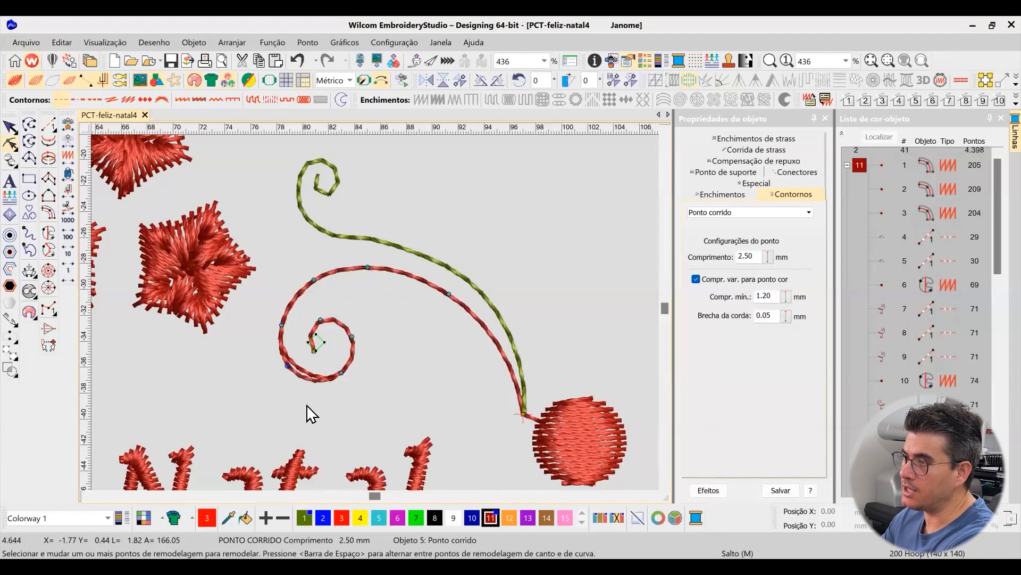
left_click(10, 127)
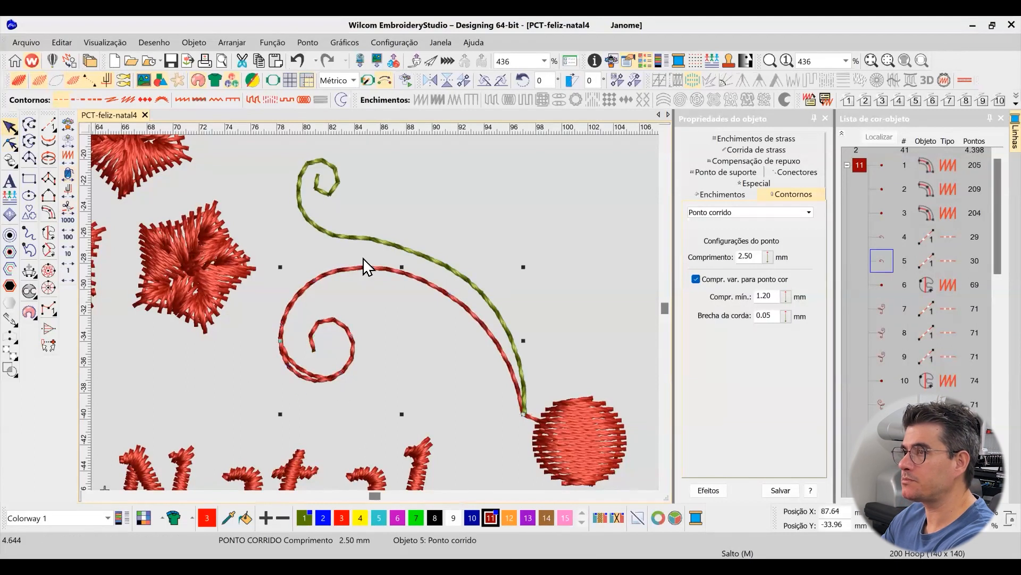
Isolate the reshaped red scroll to check its spiral curve, and restore the full design view
key("shift+s")
left_click(482, 246)
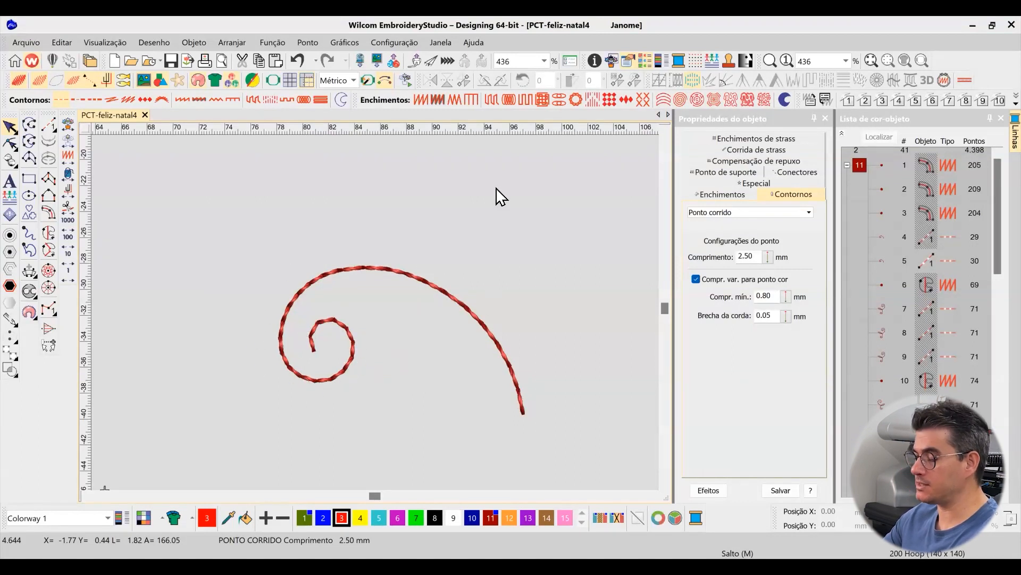
key("shift+s")
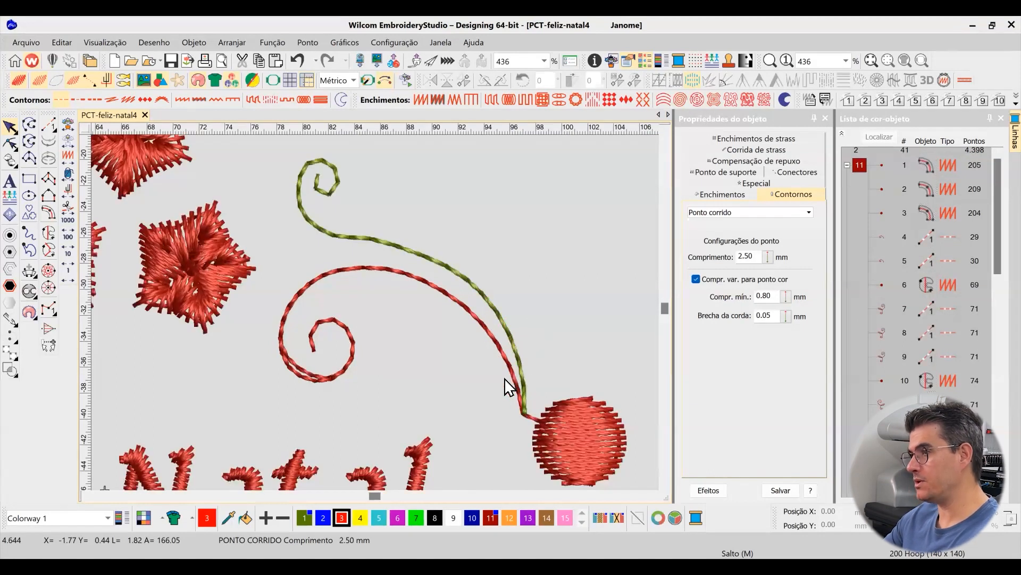
Try recolouring the duplicate pass of the upper-right red scroll black to compare it with the reshaped pass
left_click(317, 380)
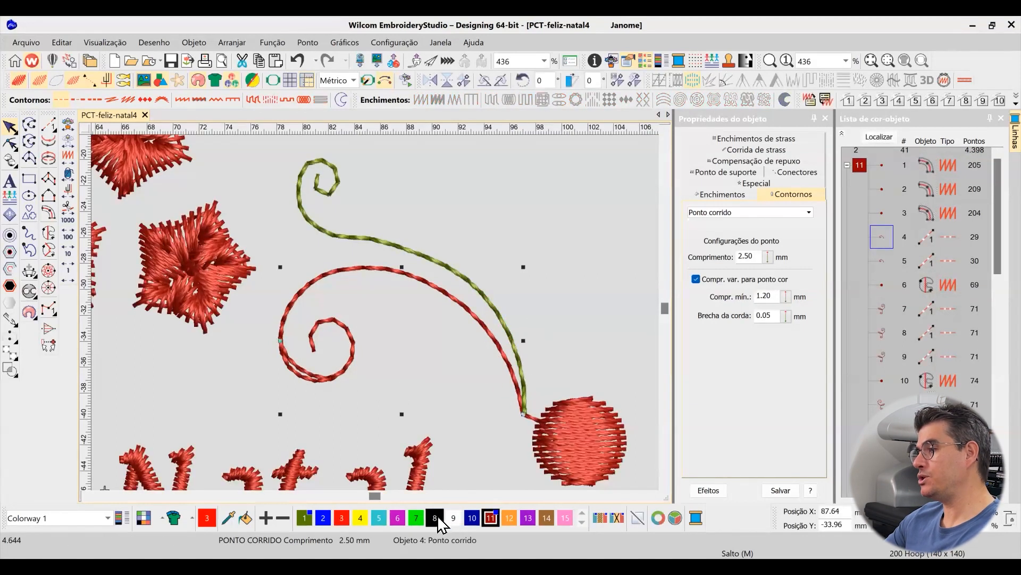
left_click(439, 524)
left_click(287, 383)
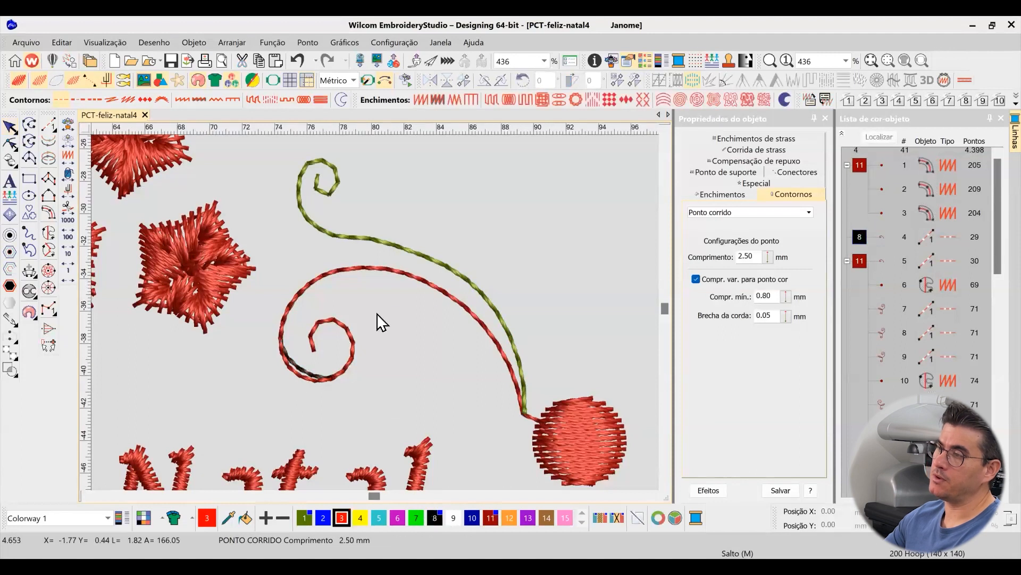
scroll(388, 330, "up", 2)
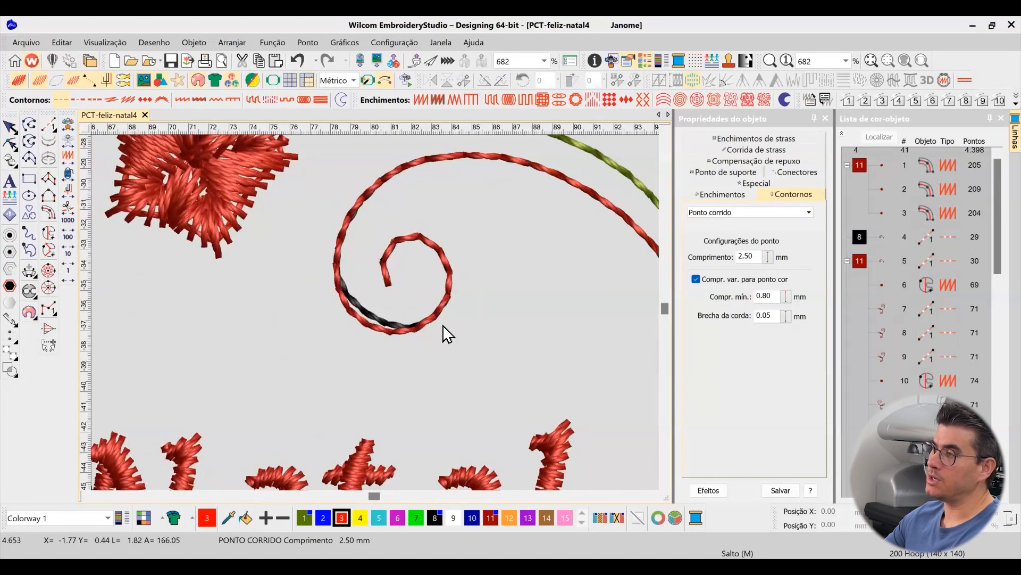
scroll(388, 330, "down", 5)
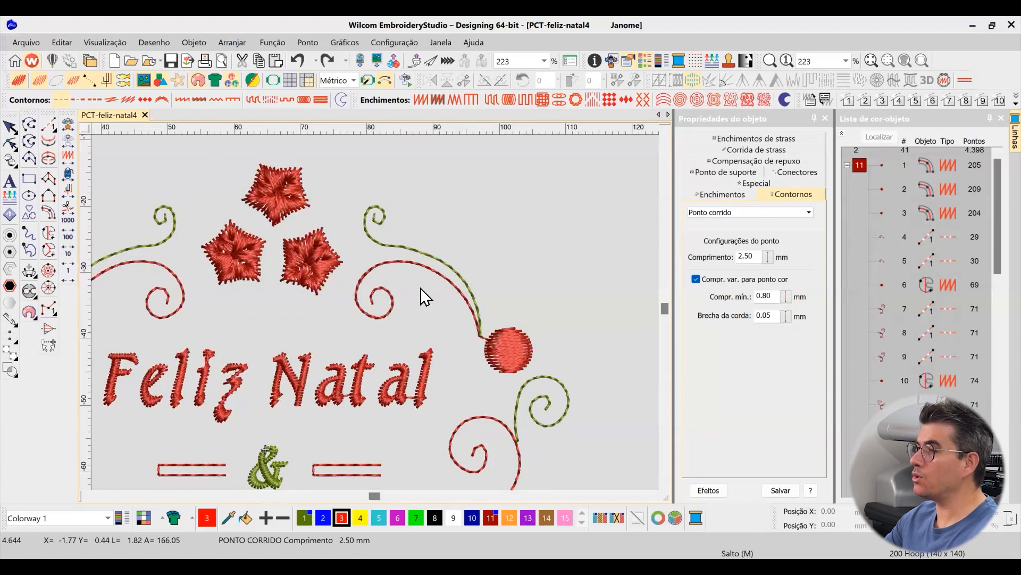
Set the pull compensation of the red "Feliz Natal" lettering to 0.40 mm
scroll(382, 323, "down", 2)
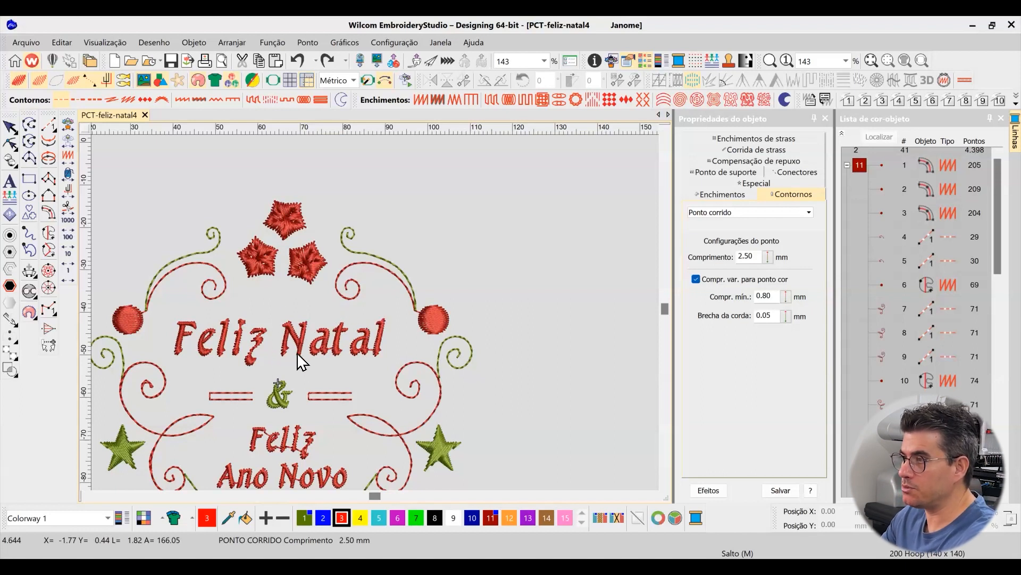
scroll(382, 320, "up", 2)
left_click(388, 315)
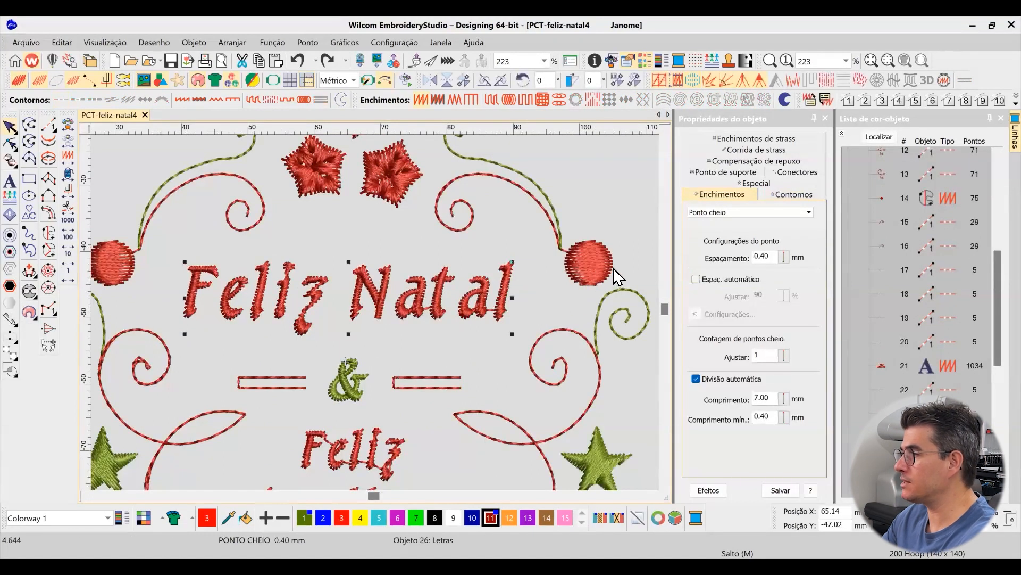
left_click(739, 161)
left_click_drag(745, 232, 793, 230)
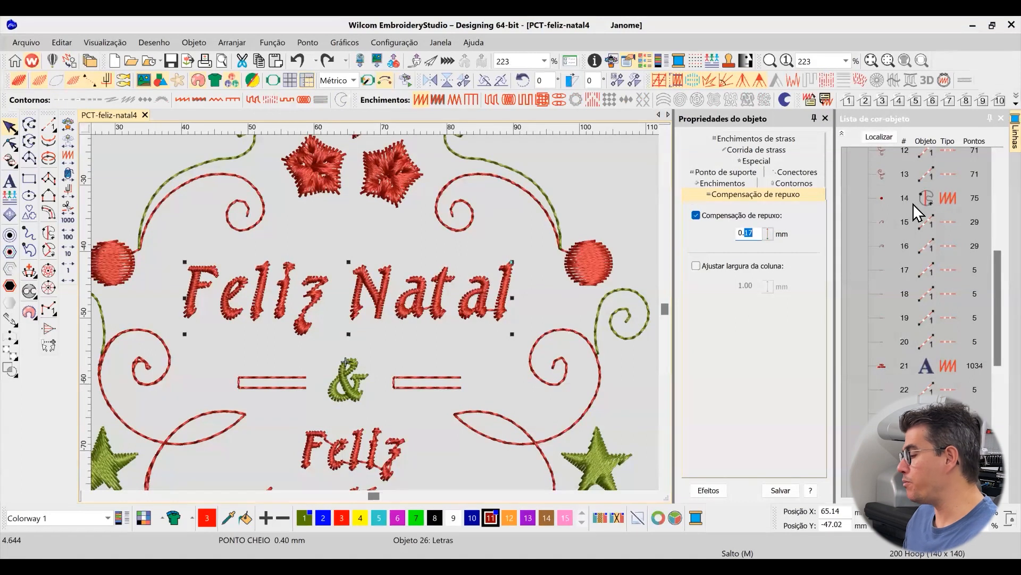
key("Return")
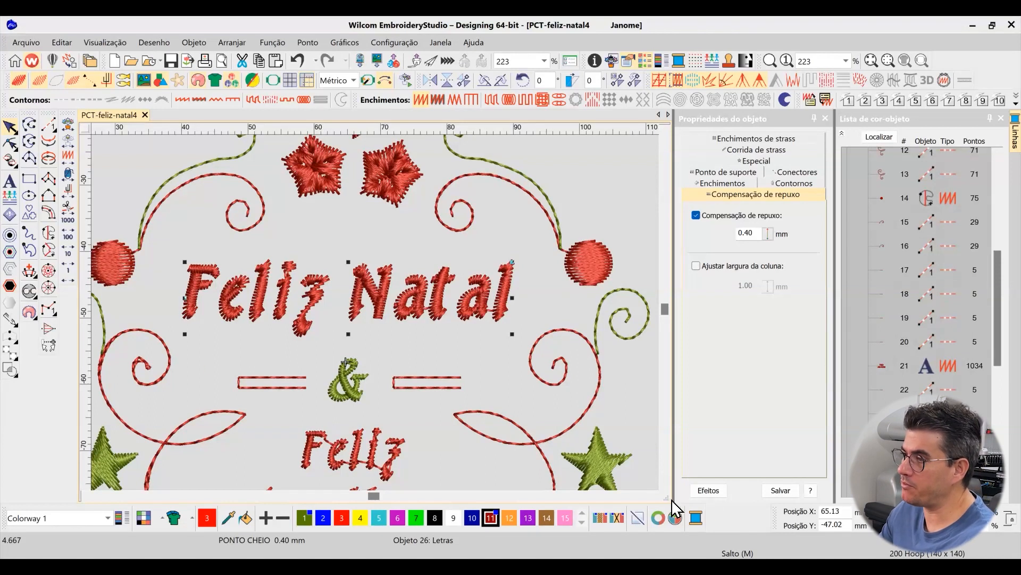
Check the pull compensation of the green ampersand and examine the scrolls, circle and star on both sides of the design
scroll(522, 451, "down", 1)
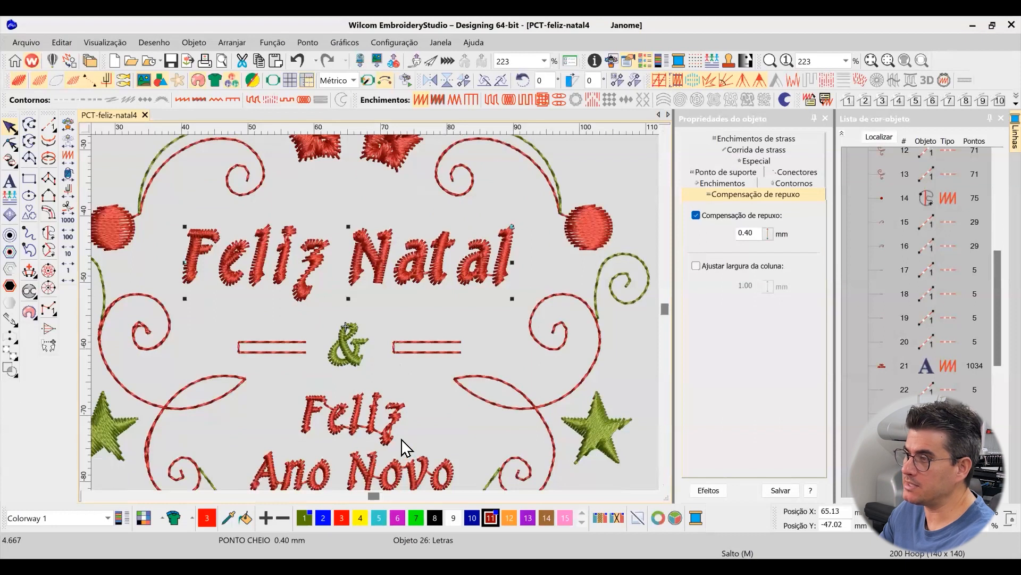
left_click(358, 352)
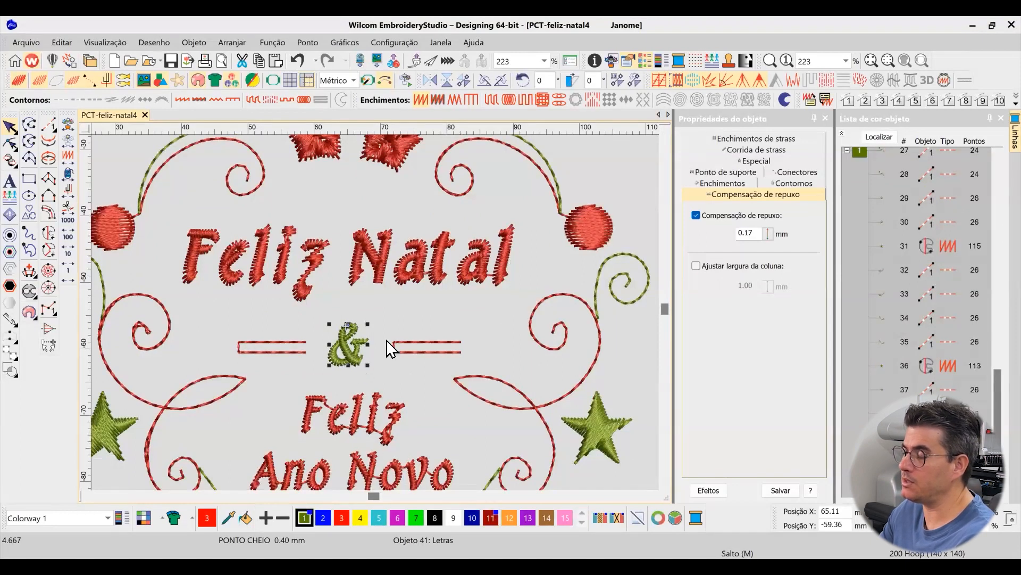
scroll(604, 359, "down", 2)
scroll(370, 322, "up", 2)
scroll(287, 222, "down", 2)
scroll(381, 324, "up", 3)
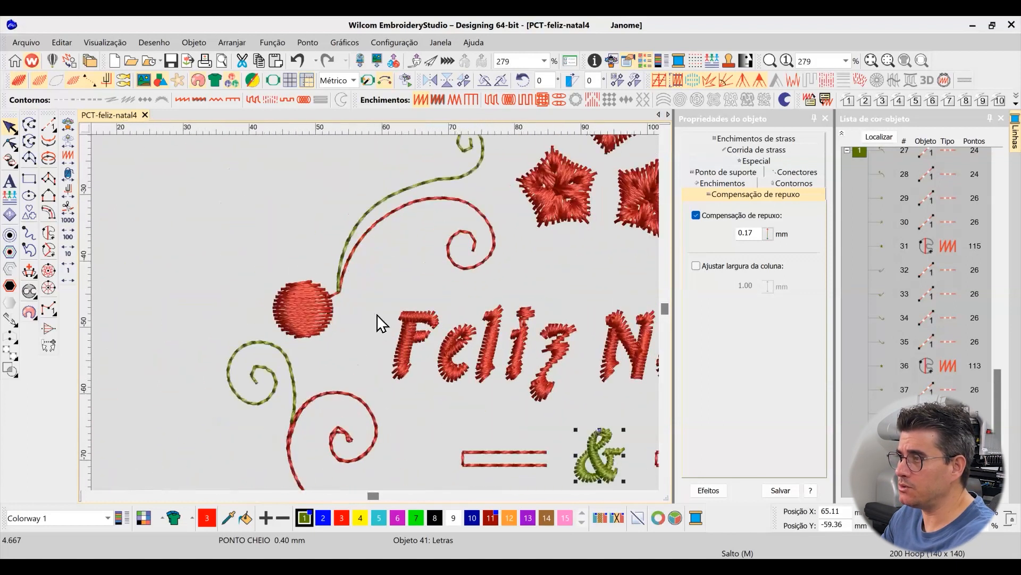
scroll(381, 324, "down", 2)
scroll(381, 323, "up", 3)
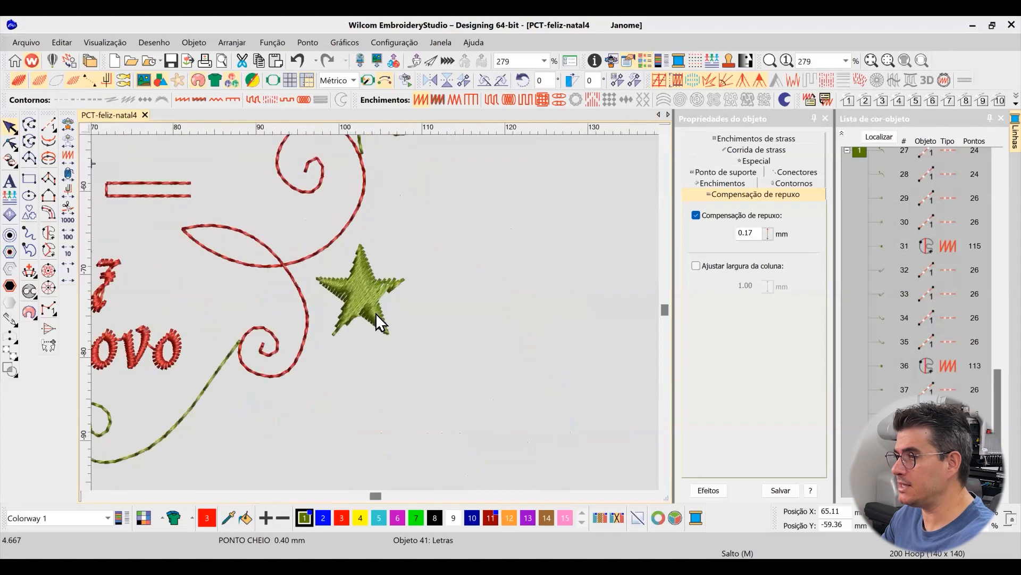
Duplicate the green star at the design's lower right and place the copy directly to the right of the original
scroll(380, 323, "up", 2)
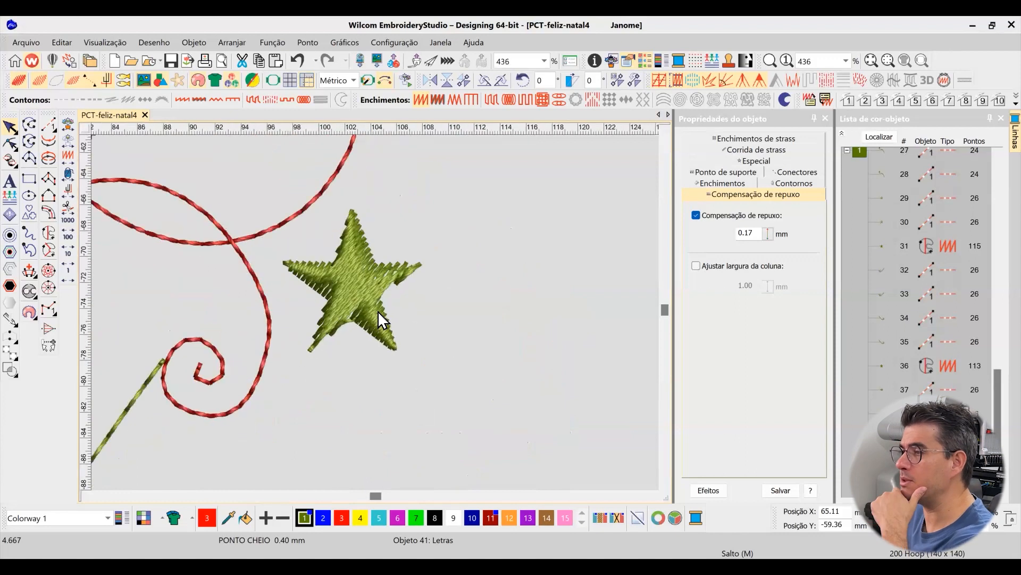
left_click(398, 346)
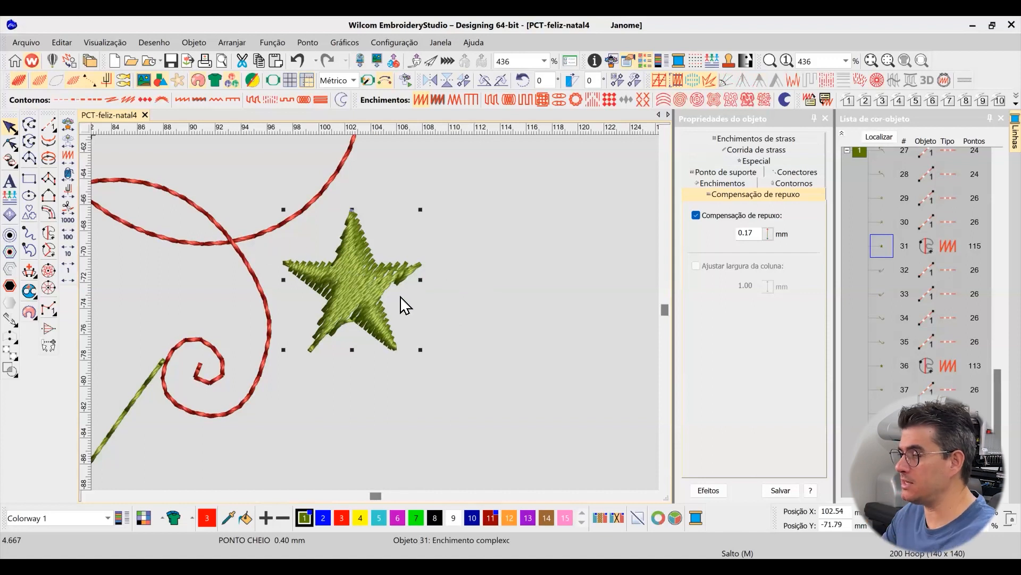
key("ctrl+d")
left_click_drag(360, 298, 493, 289)
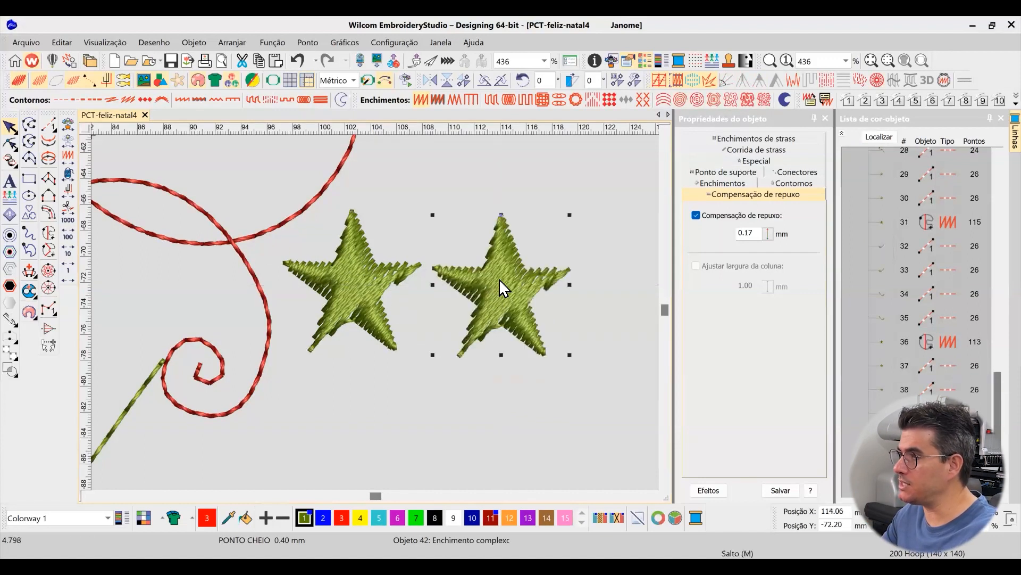
Convert the duplicated star into a vector object to serve as a tracing template
right_click(504, 284)
mouse_move(540, 546)
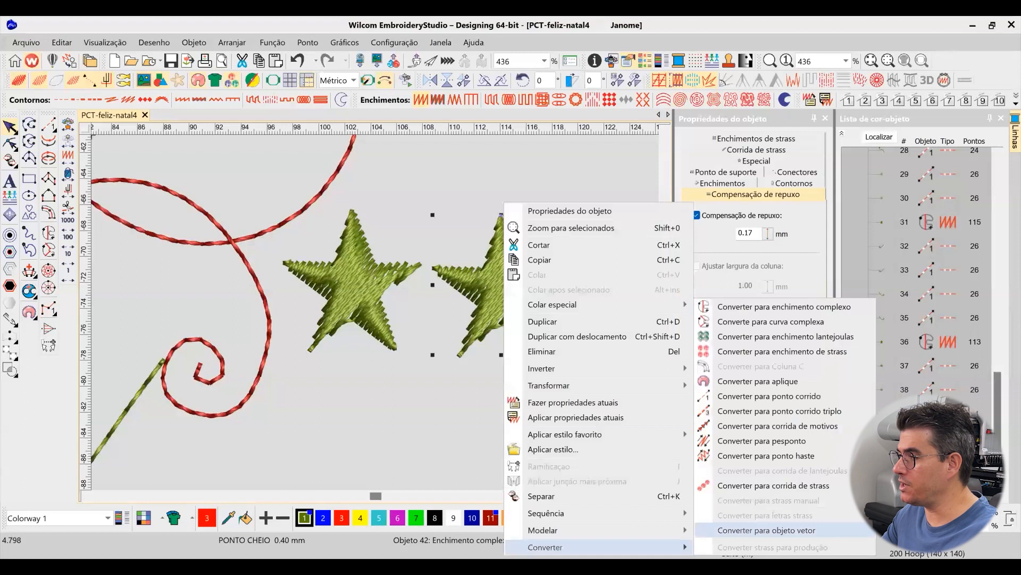
left_click(788, 490)
left_click(623, 430)
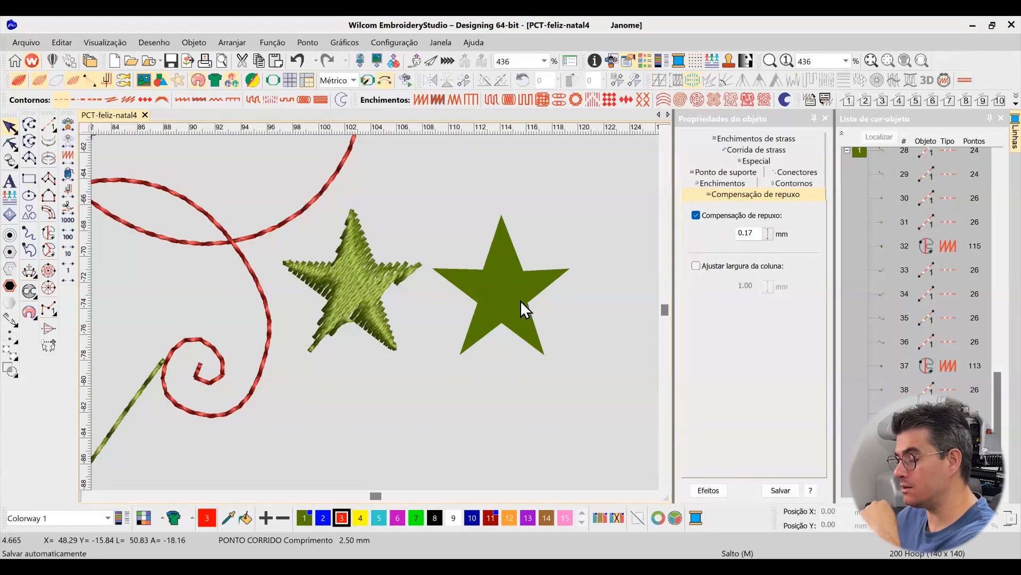
Digitize the vector star's upper arm as a four-point red complex fill reaching down to the star's centre
key("z")
left_click_drag(401, 177, 615, 389)
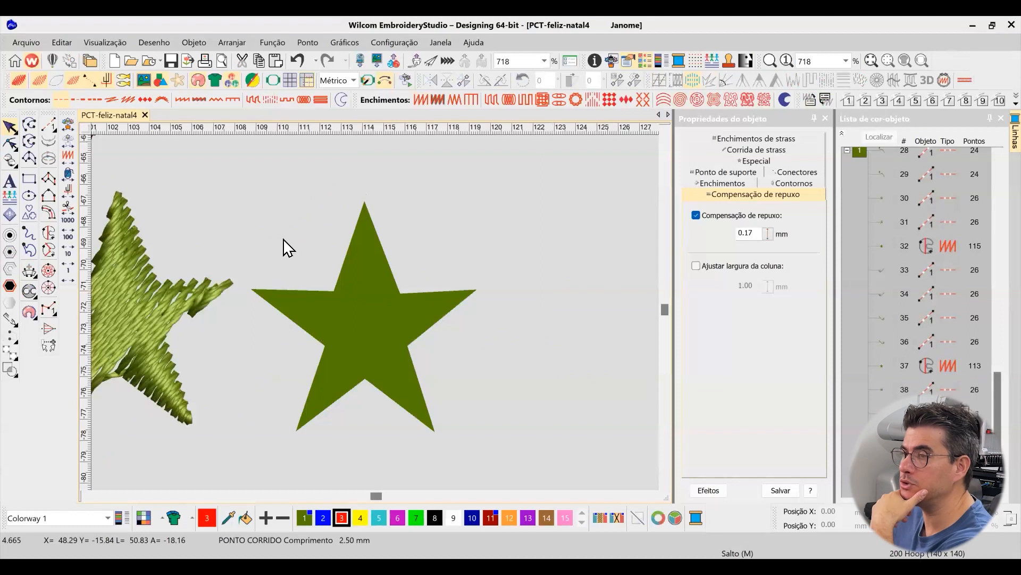
left_click(46, 231)
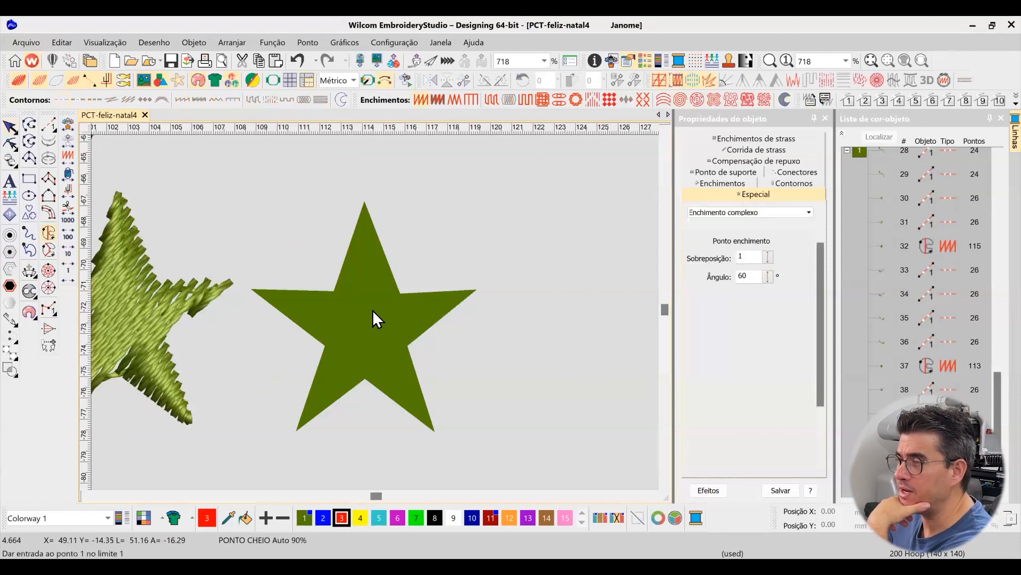
left_click(334, 293)
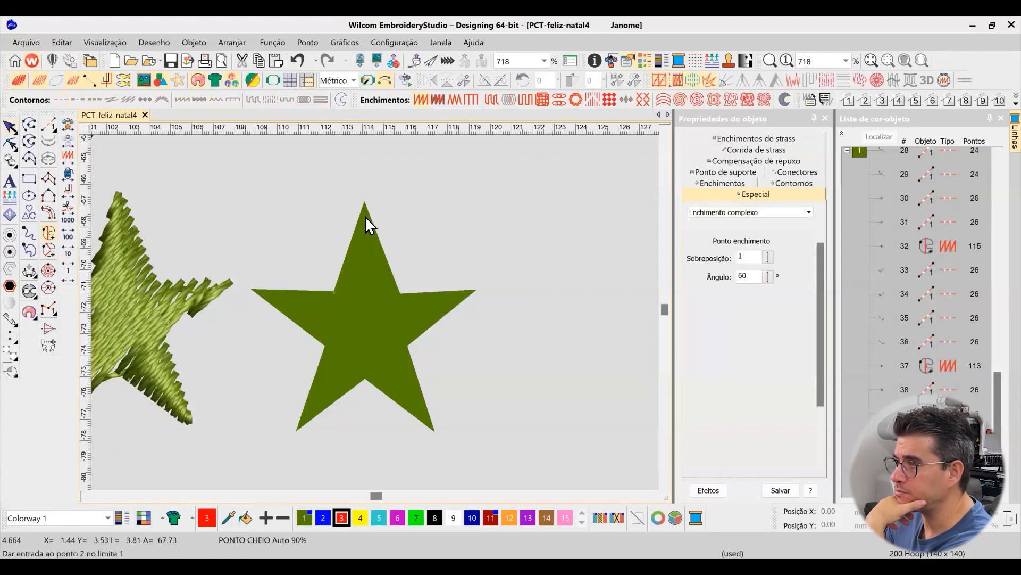
left_click(365, 200)
left_click(400, 292)
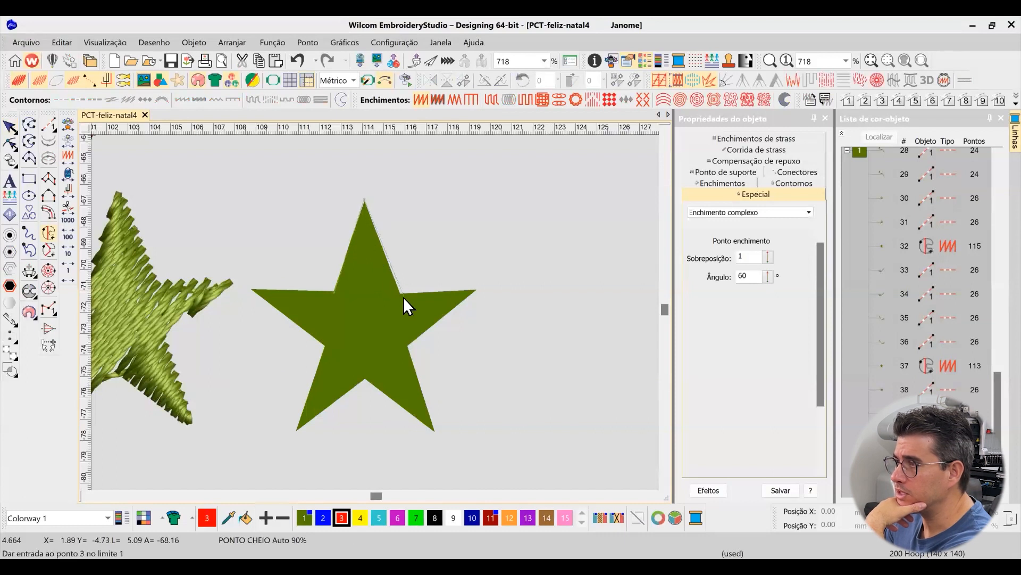
left_click(369, 338)
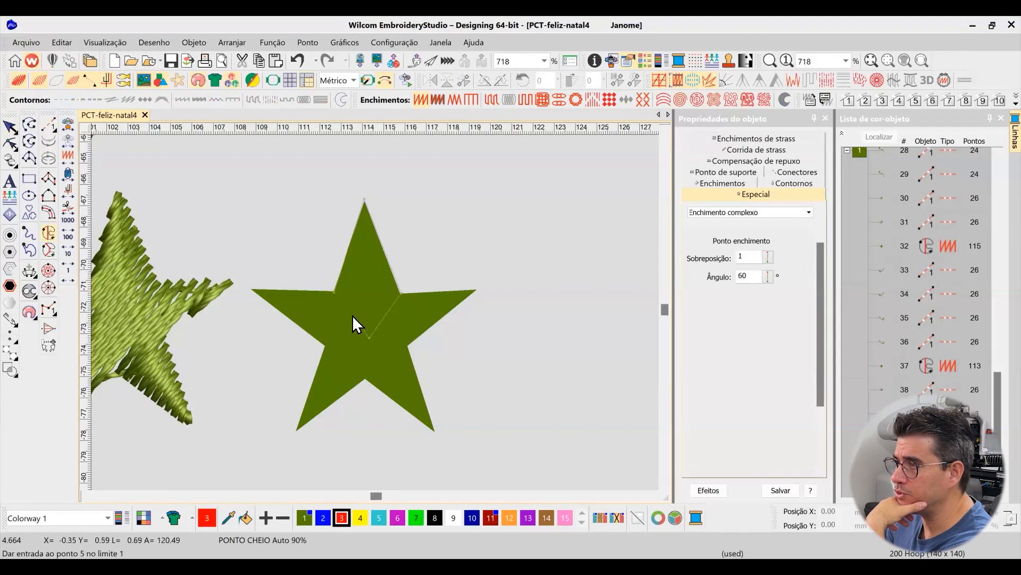
key("Return")
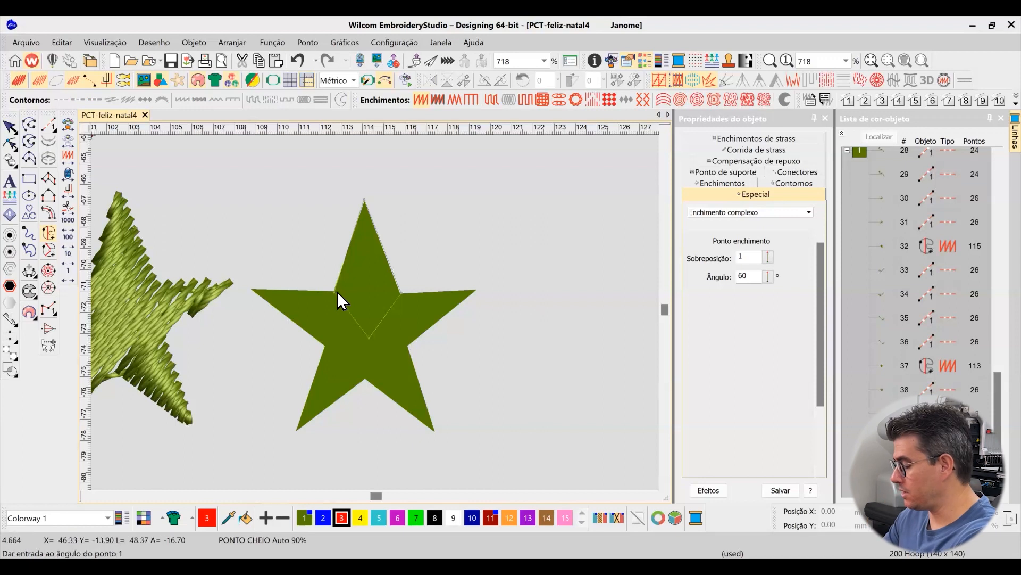
Rotate the upper arm's stitch angle to horizontal, with stitching starting at the tip and exiting at the star's centre
left_click(10, 142)
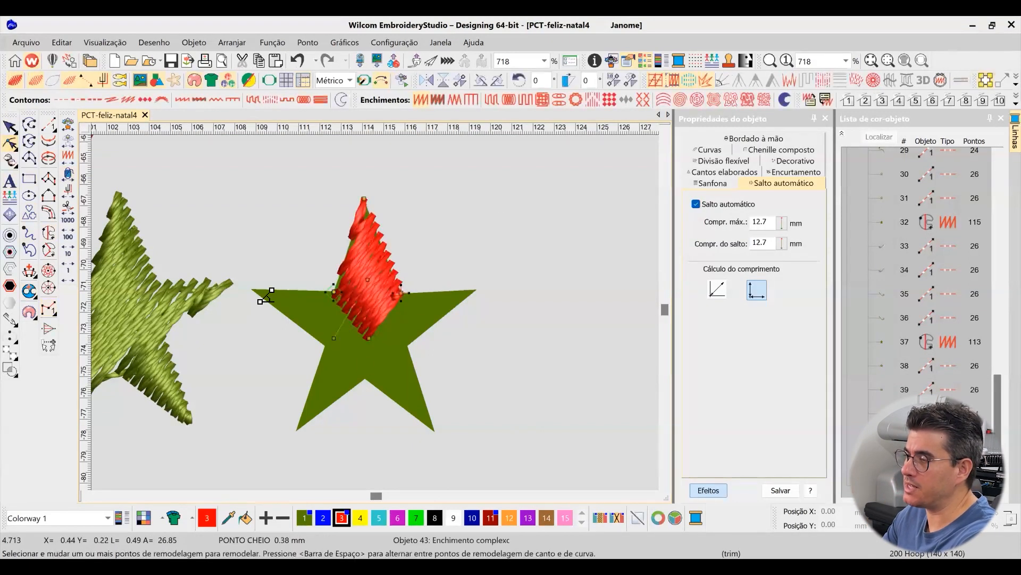
left_click(10, 128)
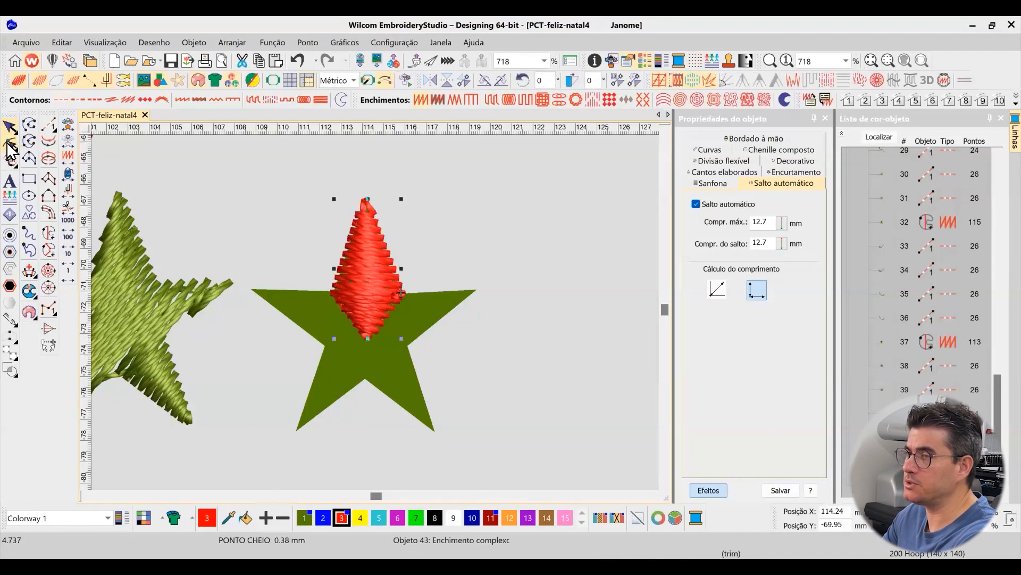
left_click(10, 143)
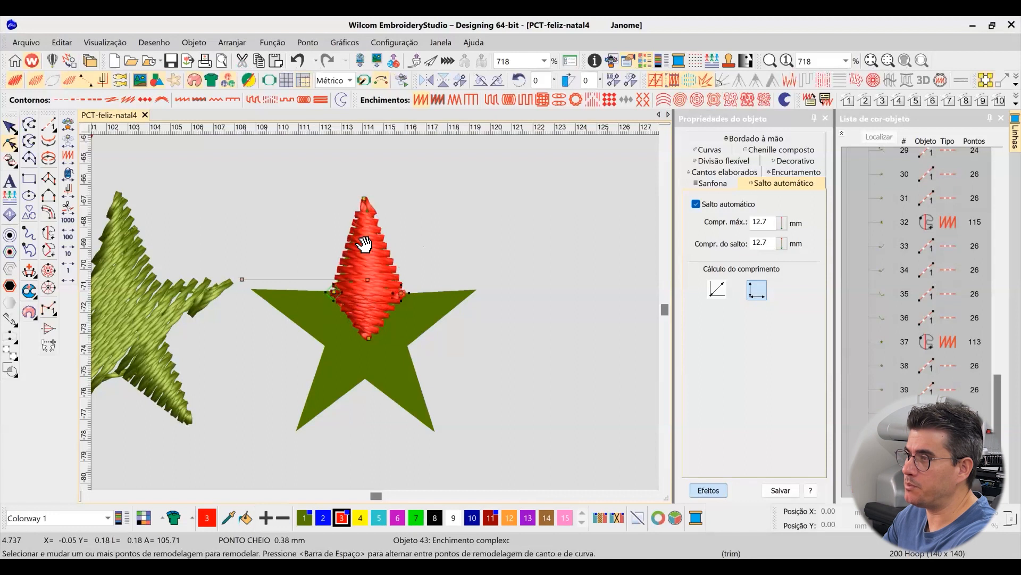
left_click_drag(378, 341, 376, 358)
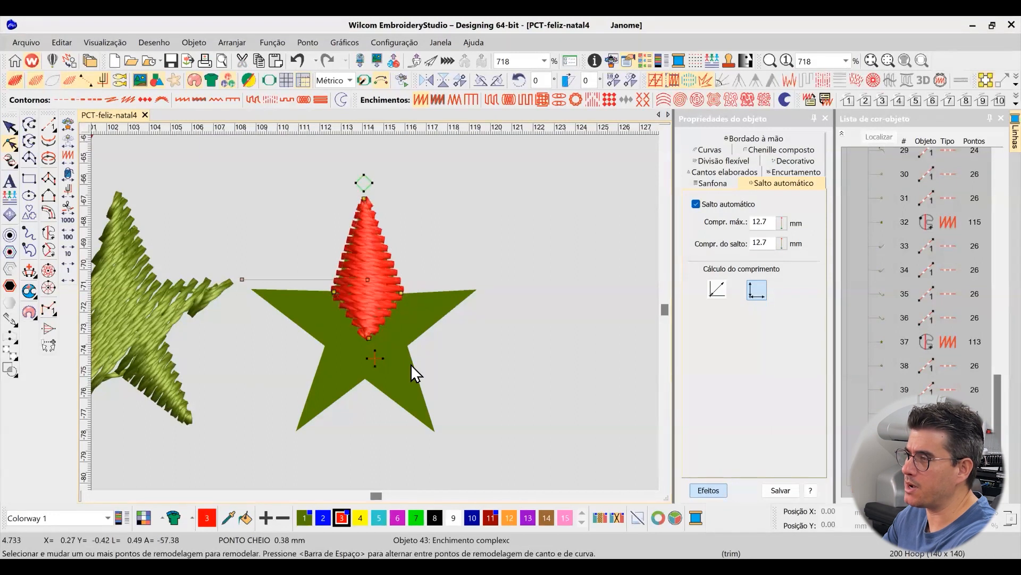
left_click(10, 127)
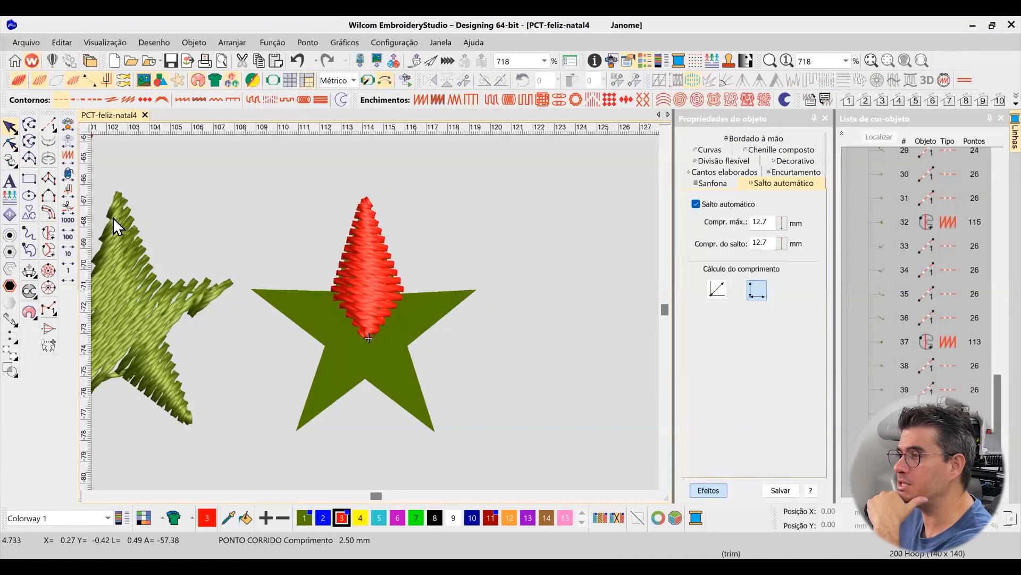
Digitize the star's upper-right arm as a four-point complex fill from the inner corners to the tip and centre
left_click(49, 232)
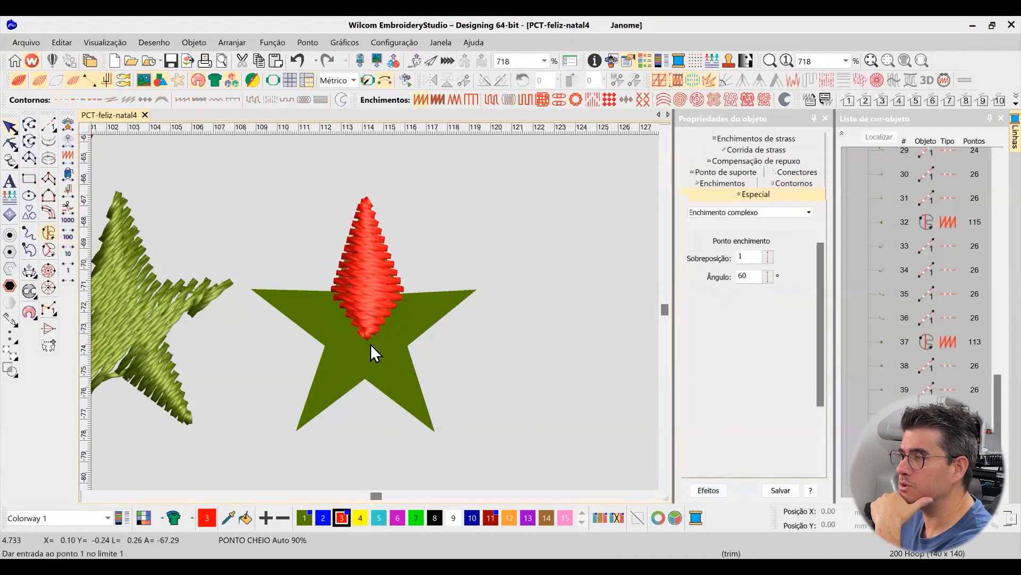
left_click(402, 294)
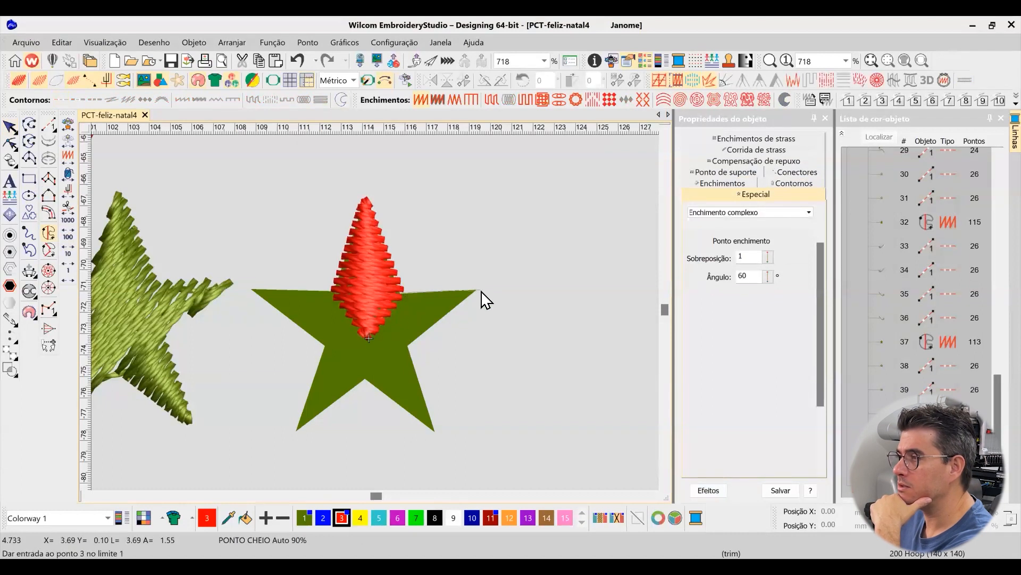
left_click(478, 291)
left_click(408, 346)
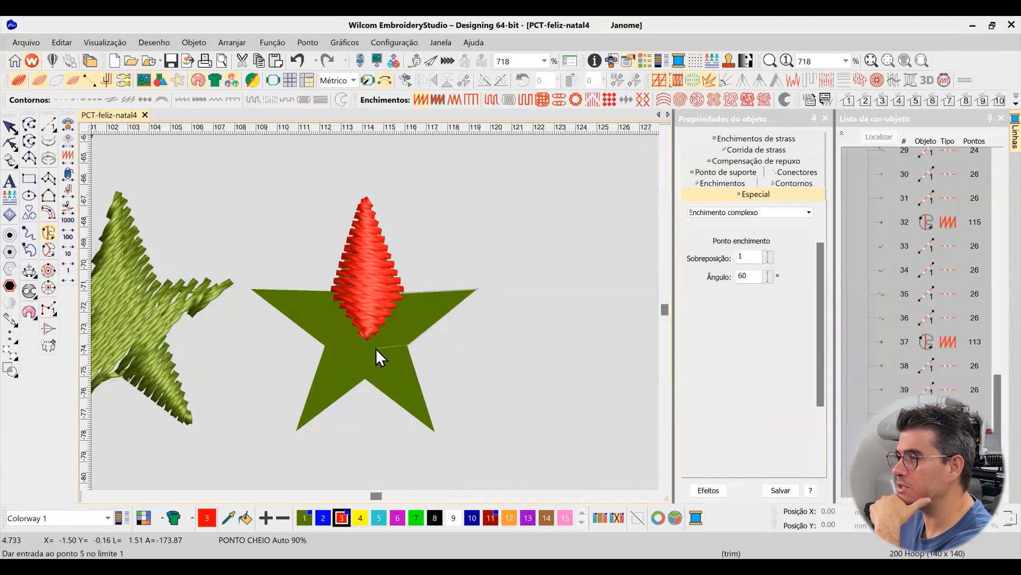
left_click(368, 339)
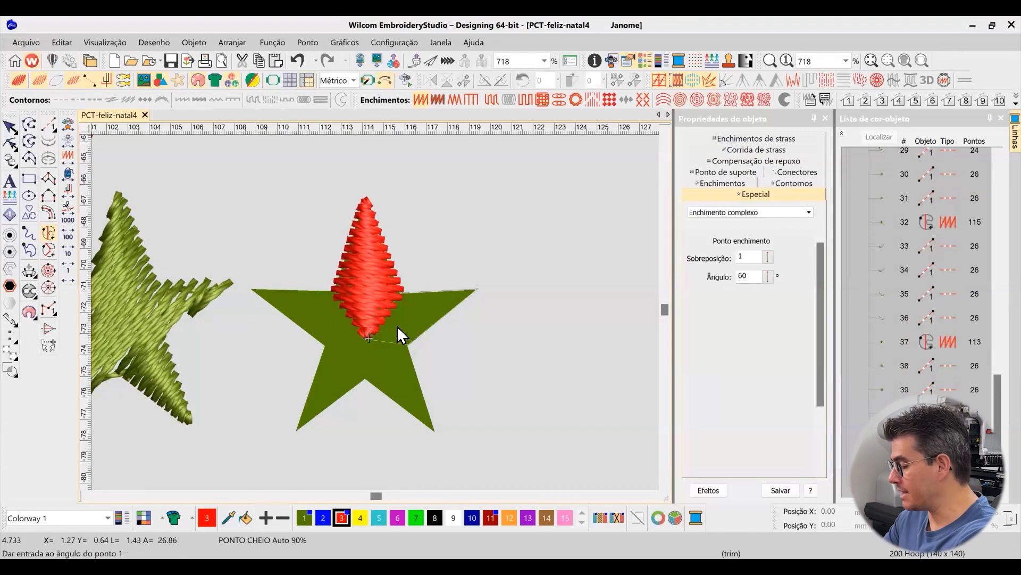
key("Return")
Reshape the upper-right arm's stitch angle so the stitches run across the arm
left_click(11, 148)
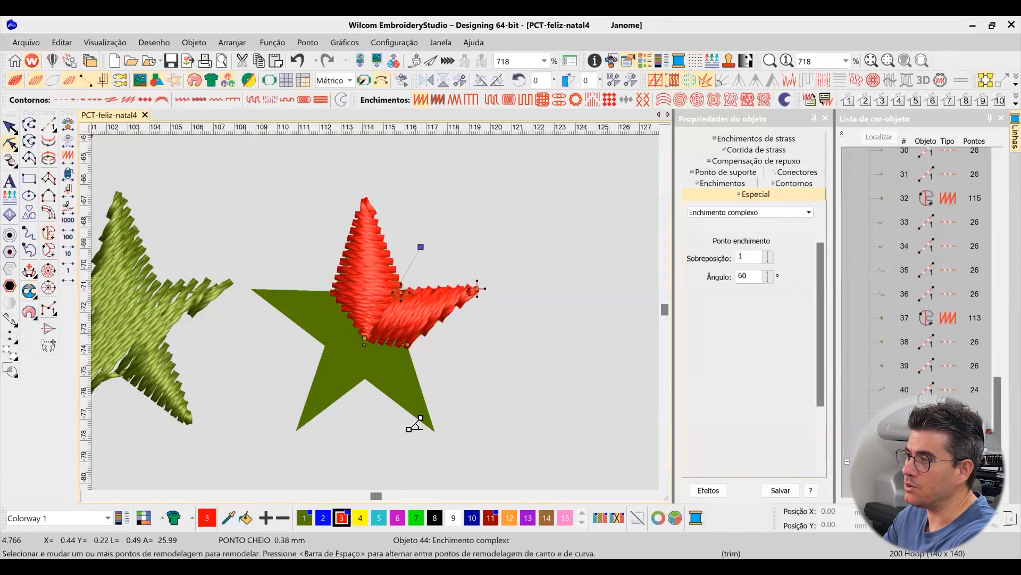
key("Escape")
left_click(442, 309)
left_click(535, 231)
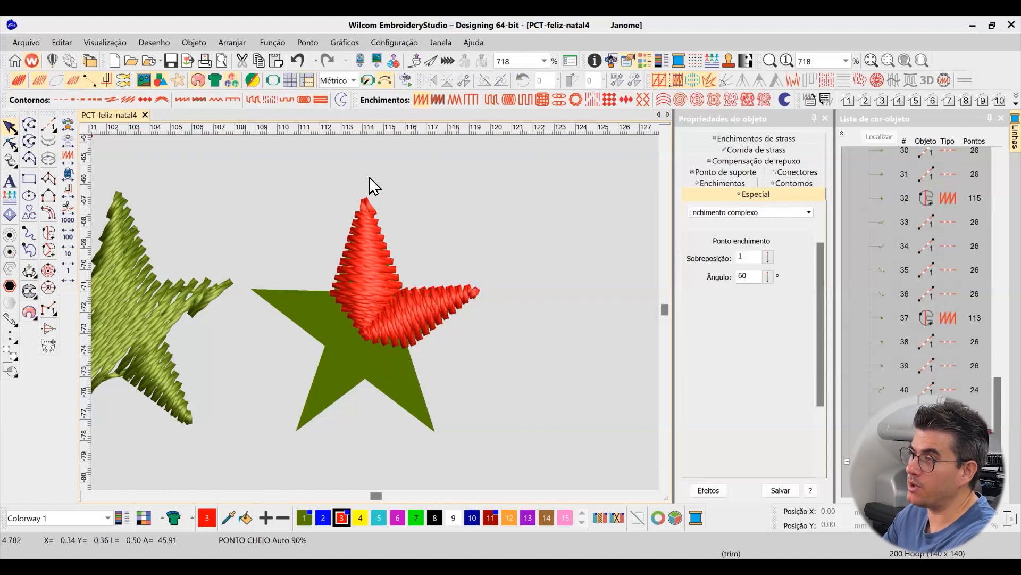
Digitize the star's lower-right arm as a complex fill through its tip, the bottom inner corner and the centre
left_click(49, 232)
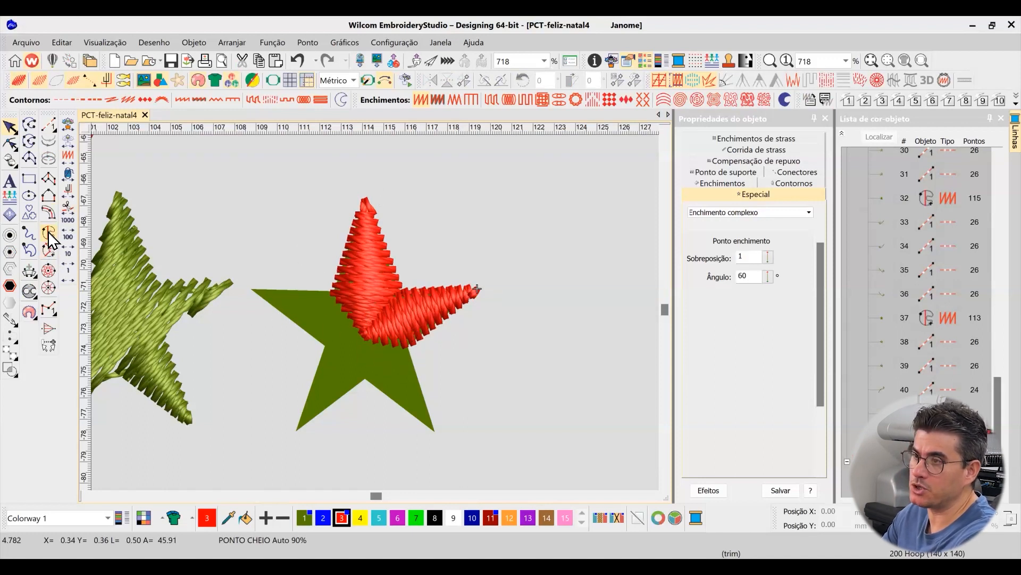
left_click(435, 432)
left_click(365, 379)
left_click(363, 334)
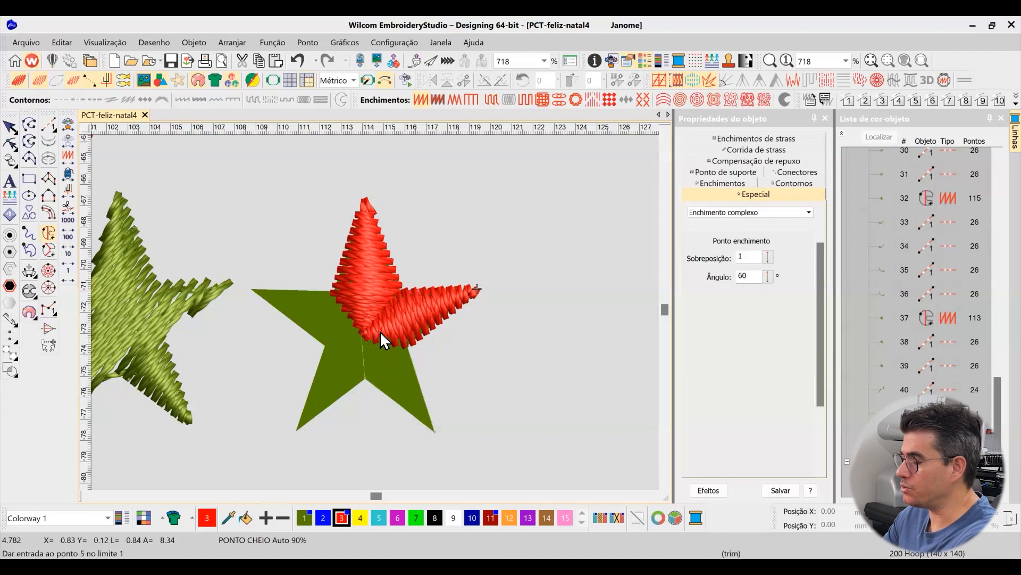
key("Return")
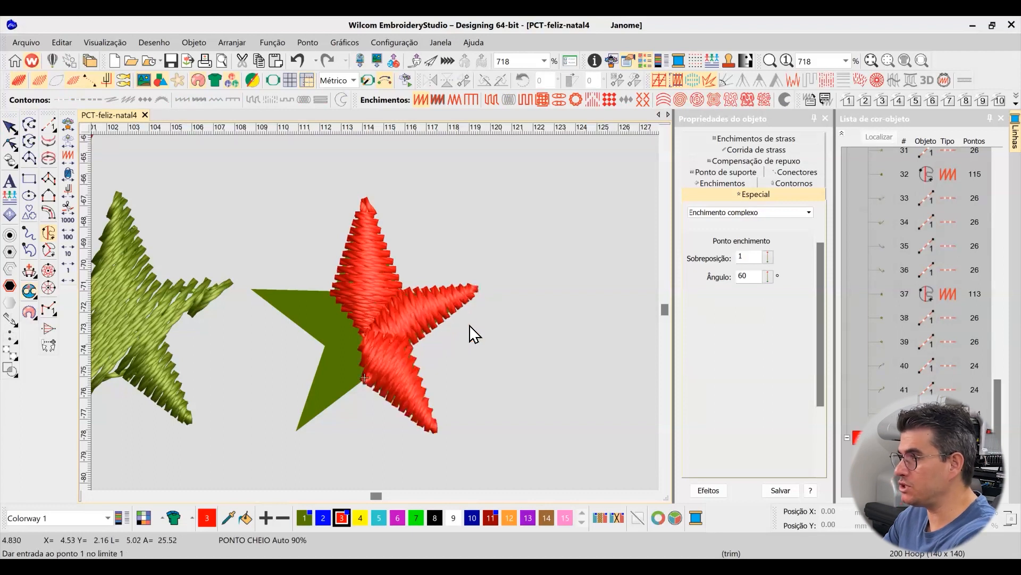
Reshape the lower-right arm's stitch angle so the stitches run across the arm
left_click(12, 138)
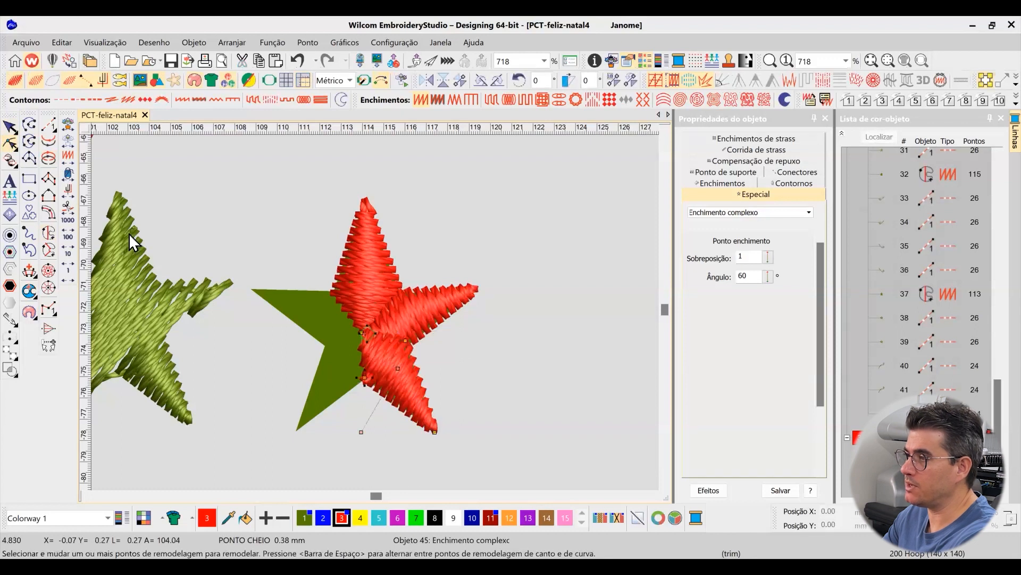
left_click(11, 123)
left_click(499, 183)
Digitize the star's lower-left arm as a complex fill from the bottom inner corner through its tip to the centre
left_click(49, 231)
left_click(366, 378)
left_click(297, 432)
left_click(326, 345)
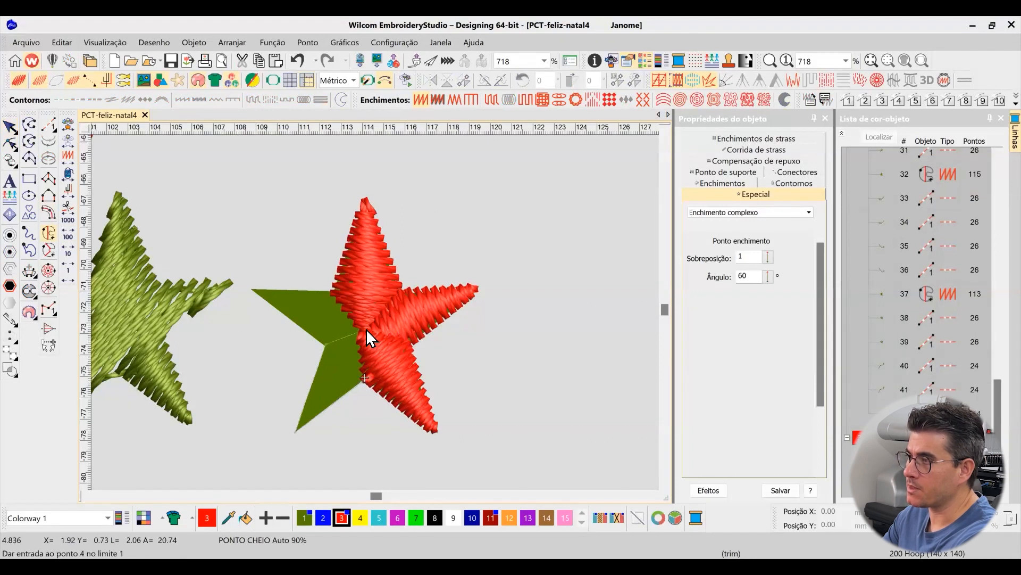
key("Return")
Rotate the stitch angle of the lower-left arm's fill to about 148°
left_click(11, 142)
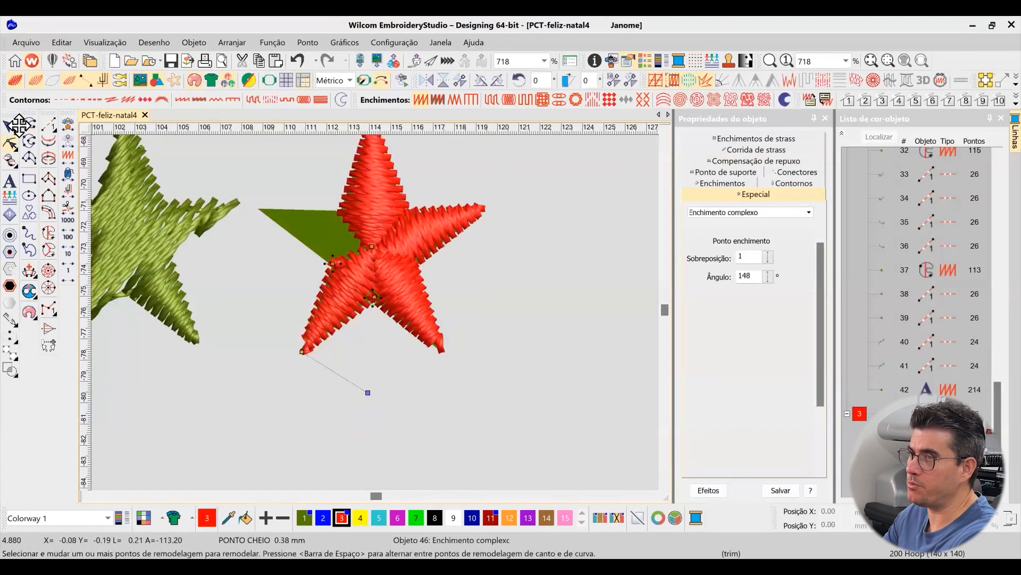
left_click(10, 127)
left_click(548, 197)
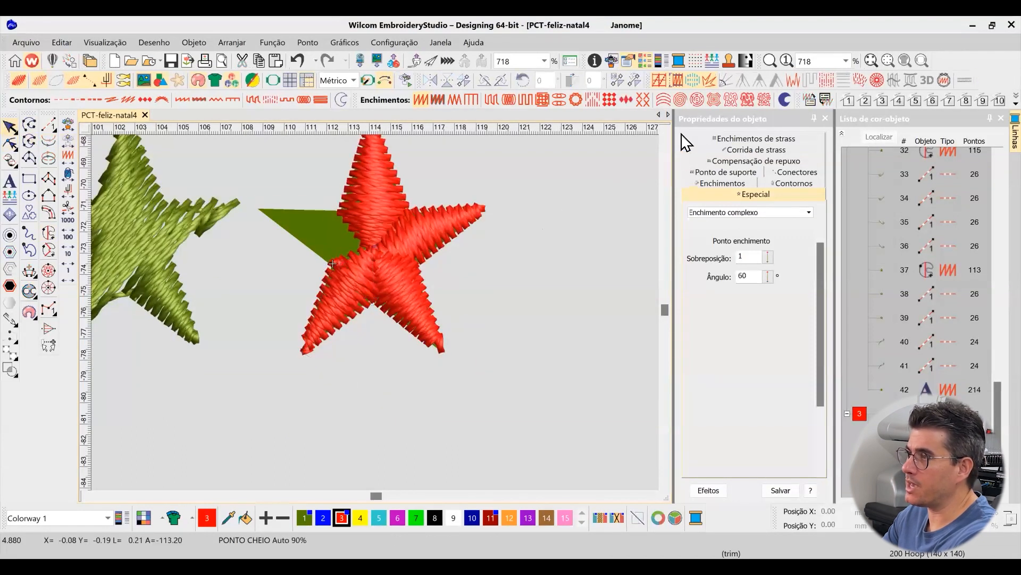
Digitize the star's remaining upper-left arm as a complex fill joining its tip, both inner corners and the centre
left_click(665, 130)
left_click(665, 130)
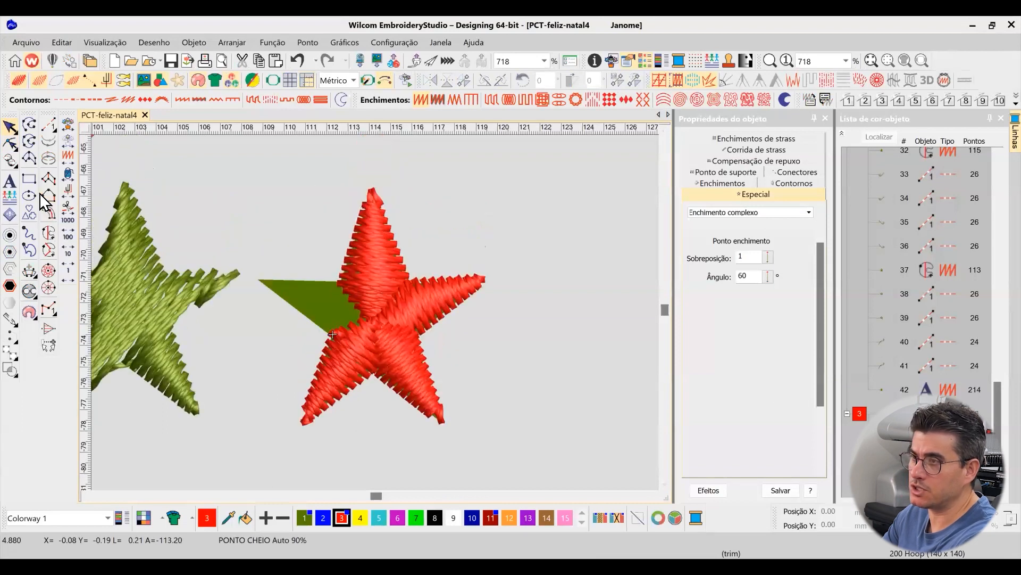
left_click(48, 232)
left_click(259, 279)
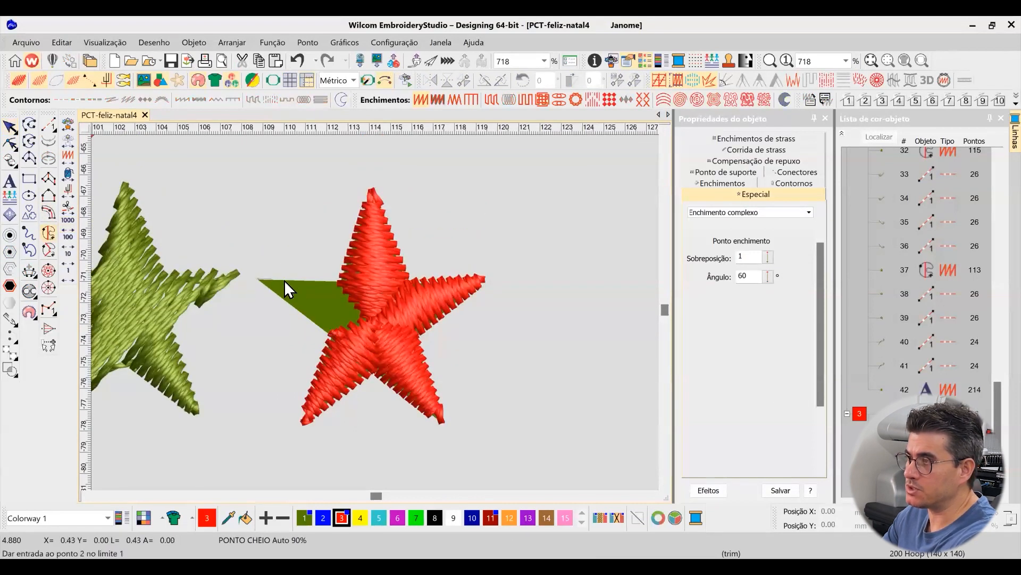
left_click(340, 280)
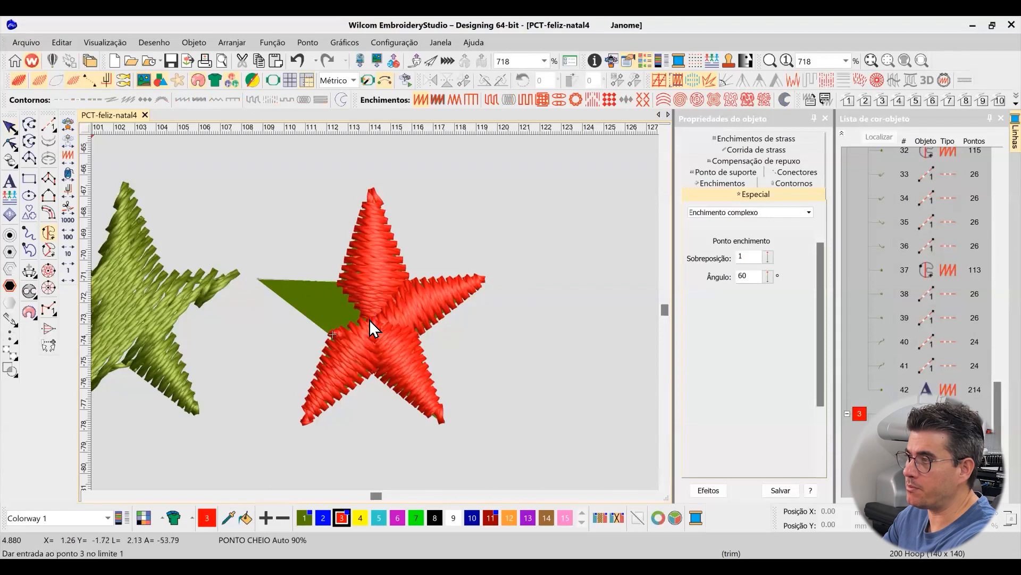
left_click(332, 334)
left_click(356, 318)
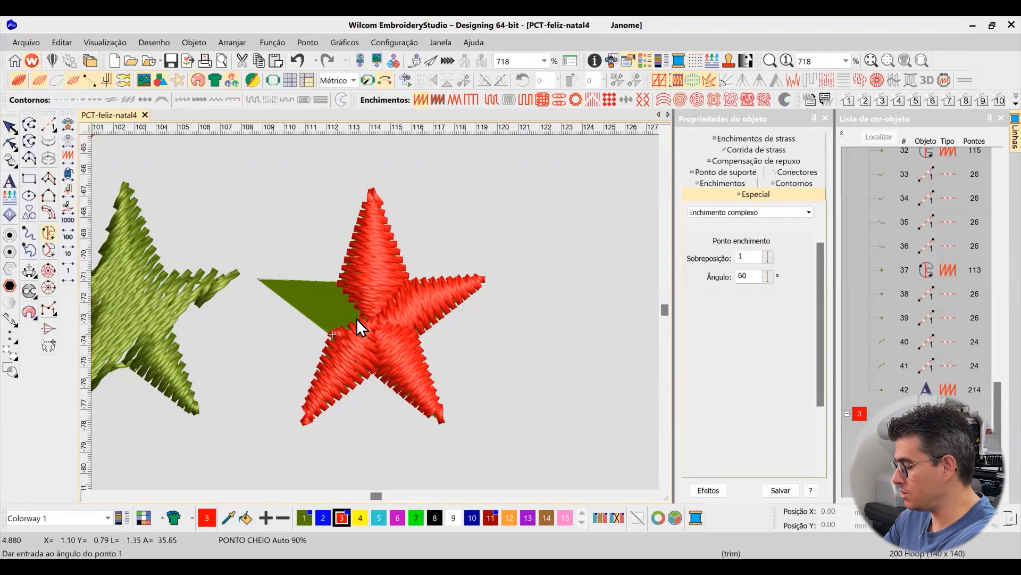
key("Return")
Rotate the stitch angle of the red star's upper-left arm fill to about 74°
left_click(8, 145)
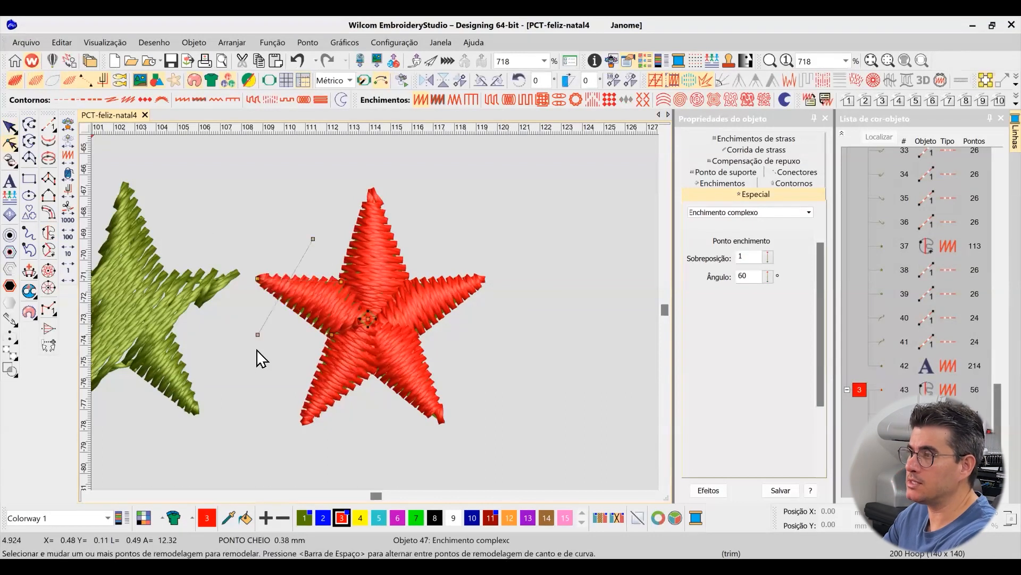
left_click_drag(259, 336, 281, 351)
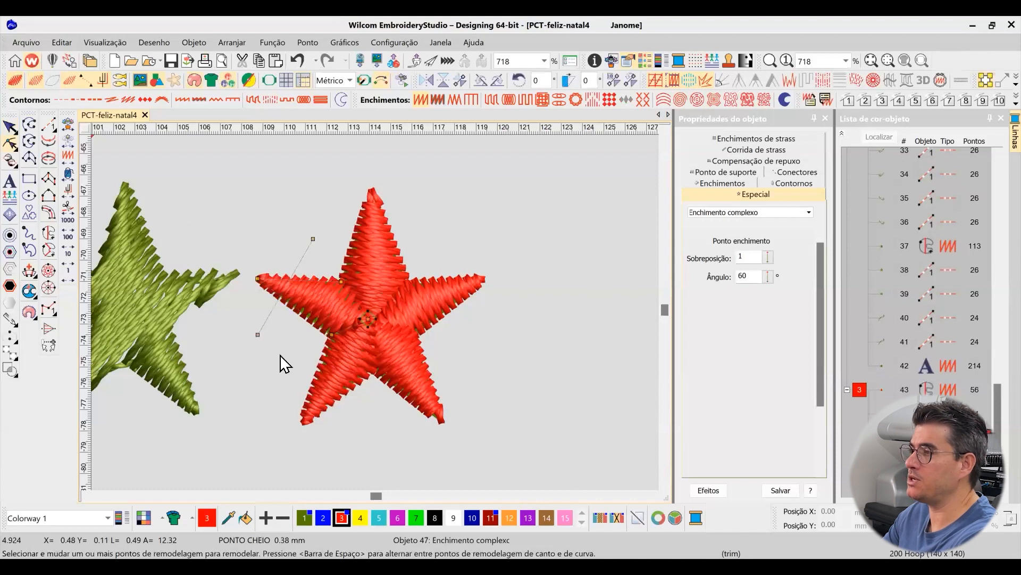
left_click(13, 128)
left_click(462, 222)
Set the stitch angle of the original green star's complex fill to 0°
scroll(376, 313, "down", 3)
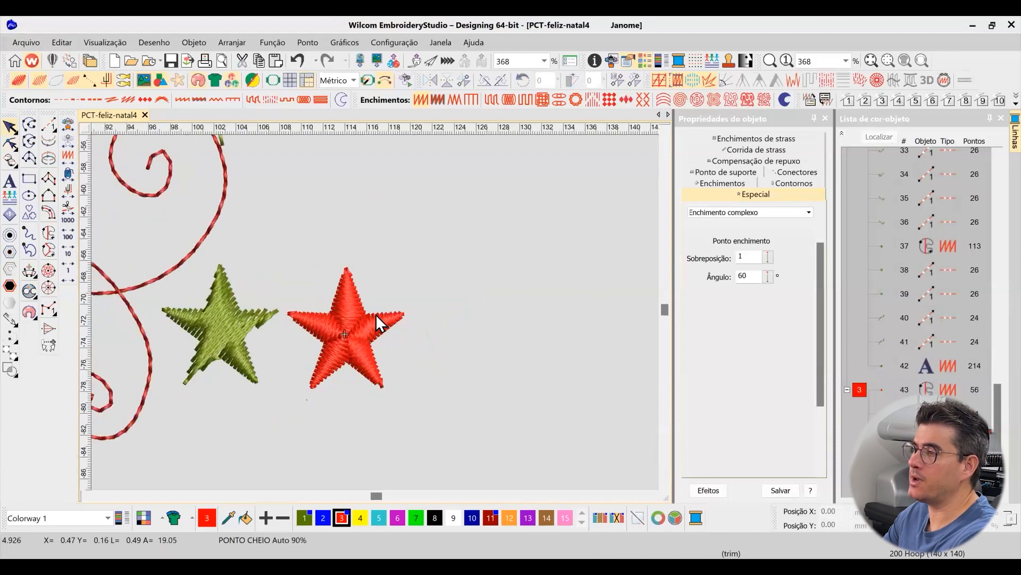
key("z")
left_click_drag(215, 229, 482, 413)
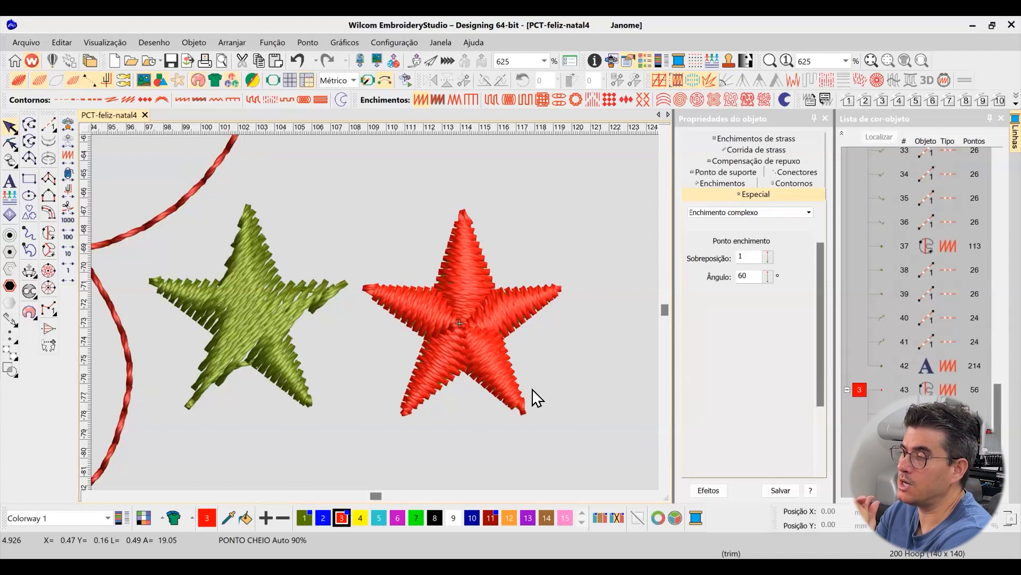
left_click(263, 312)
double_click(749, 275)
type("0")
key("Return")
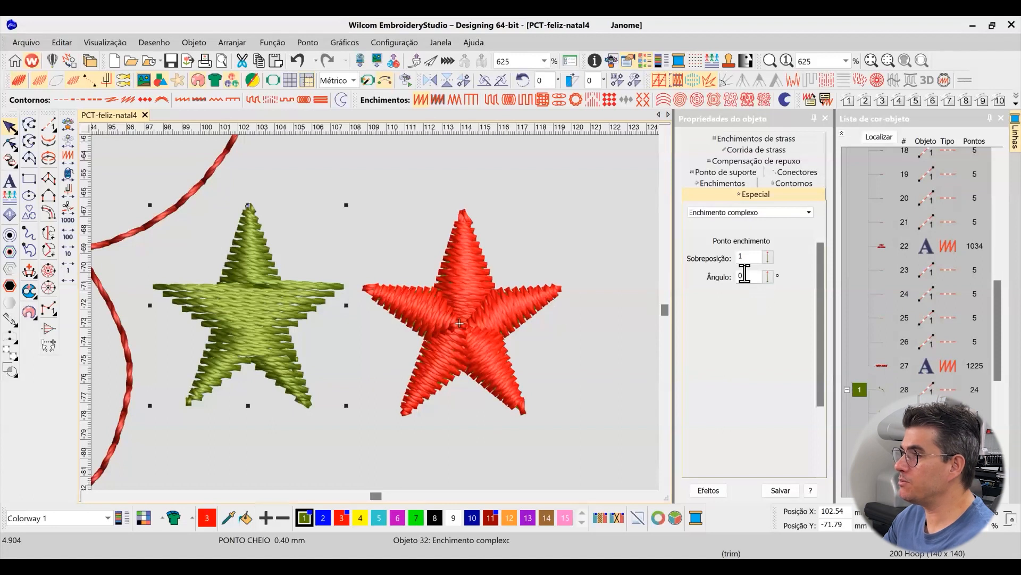
Try stitch angles of 90° and 35° on the green star's fill
double_click(751, 276)
type("90")
key("Return")
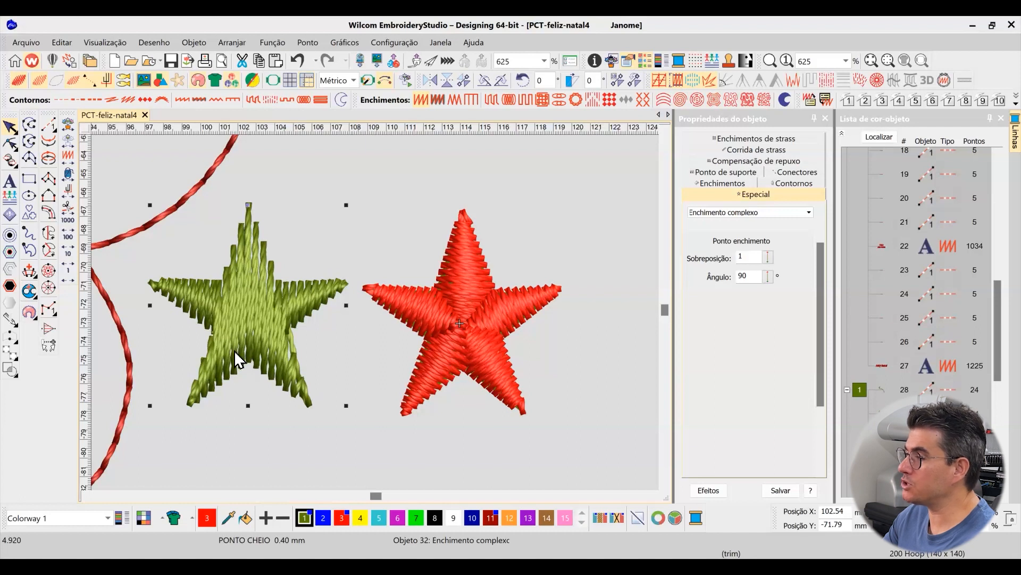
double_click(747, 276)
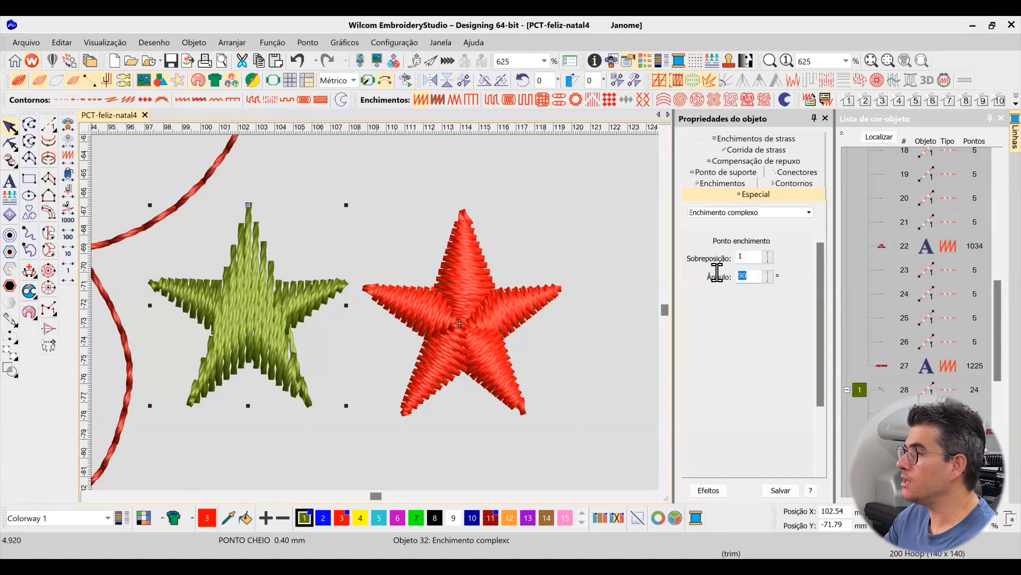
type("35")
key("Return")
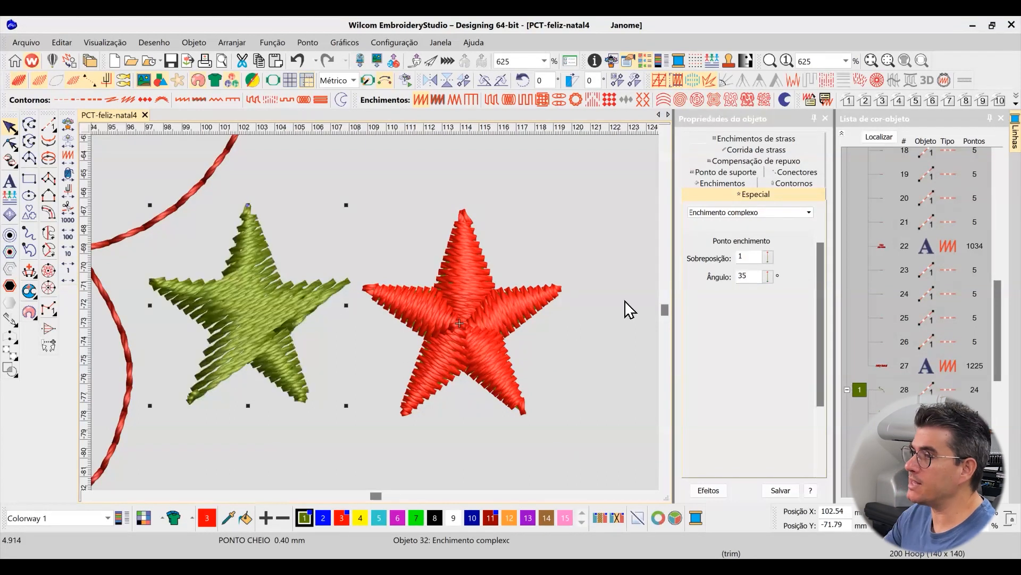
Set the green star's stitch angle to 75° and deselect it
type("75")
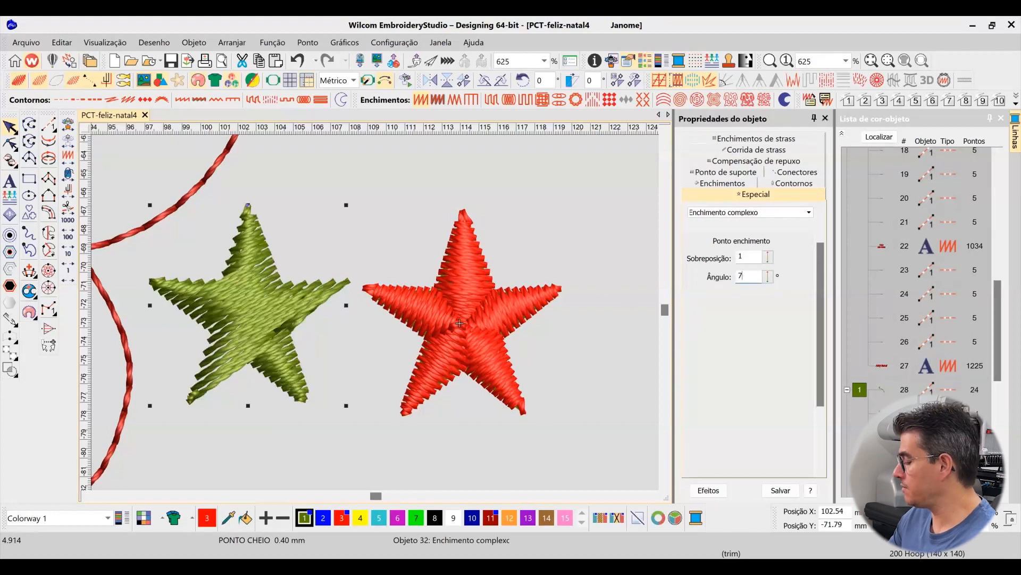
key("Return")
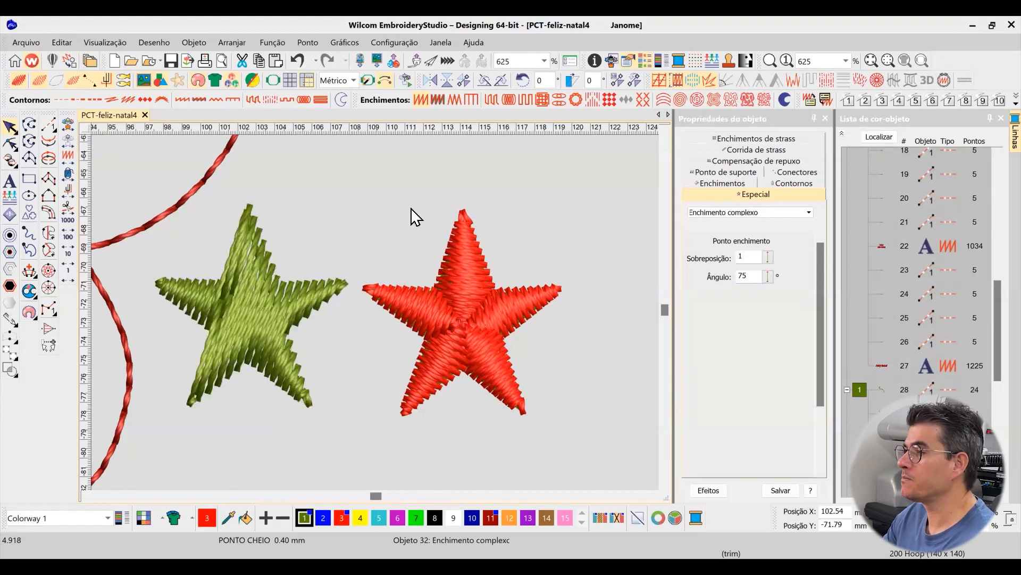
left_click(413, 216)
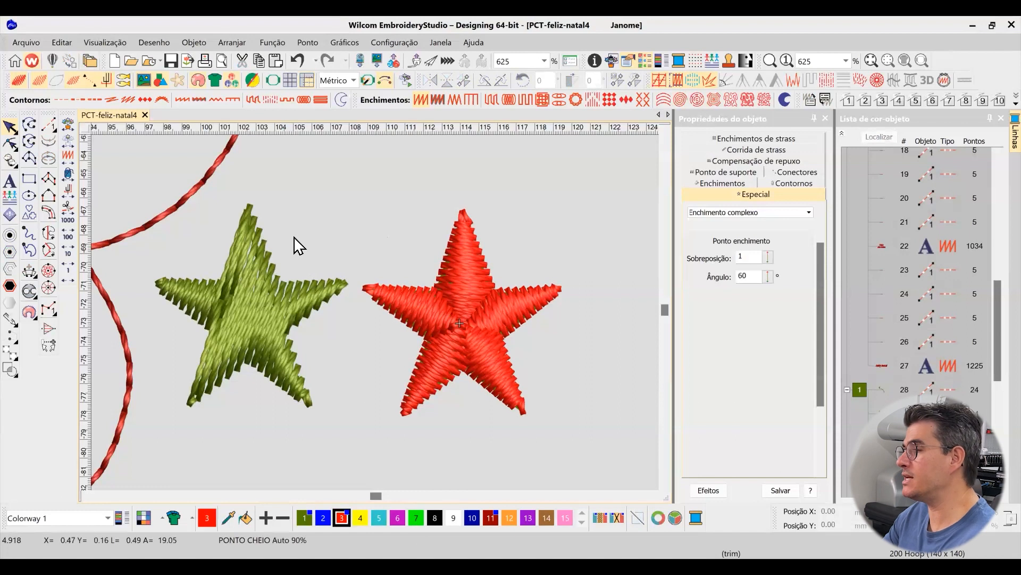
Select the green star and each arm of the red star in turn to compare how the two stars are built
left_click(254, 309)
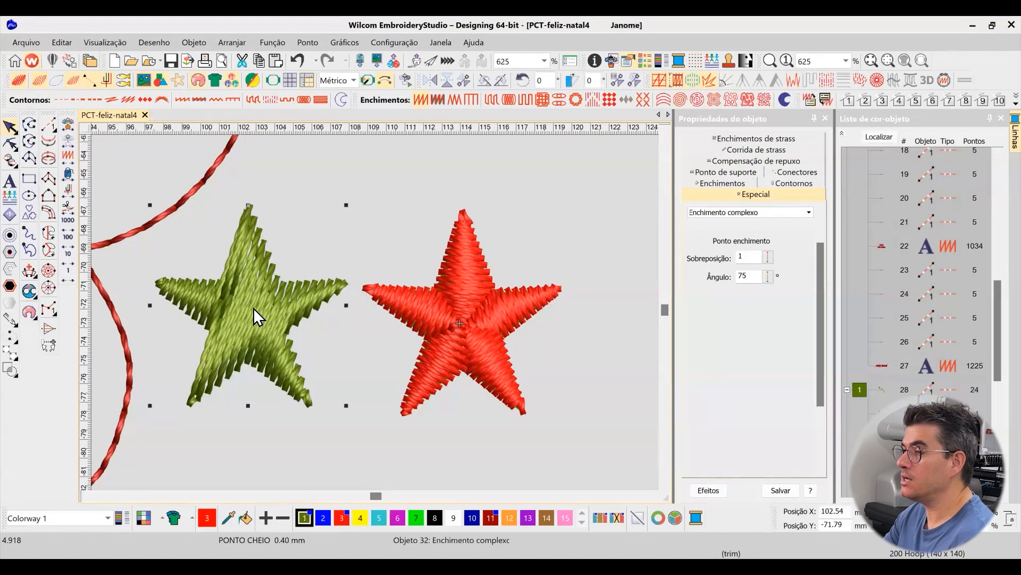
left_click(454, 312)
left_click(551, 295)
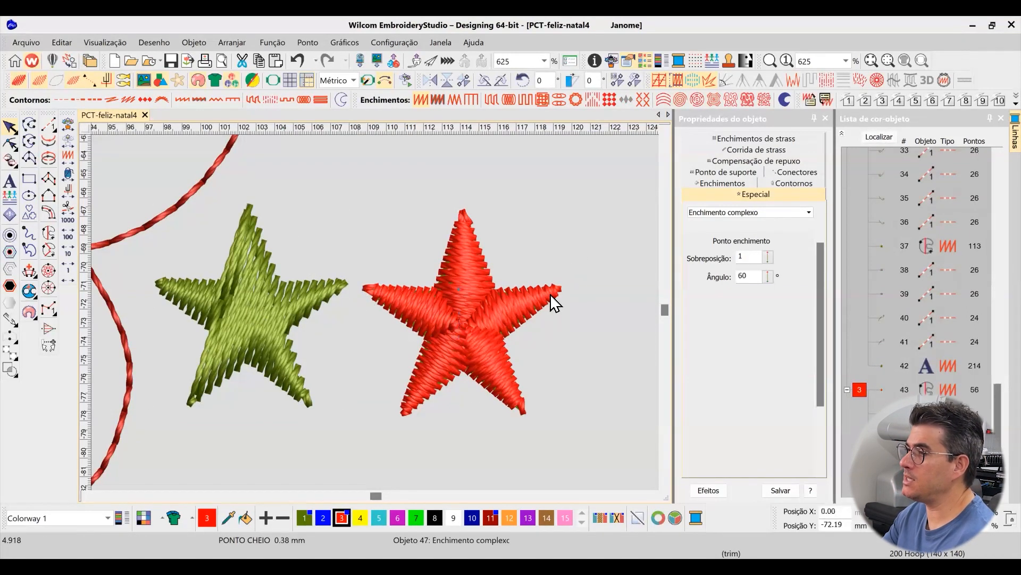
left_click(462, 275)
left_click(522, 304)
left_click(495, 364)
left_click(444, 366)
left_click(419, 303)
left_click(466, 272)
left_click(495, 306)
left_click(528, 233)
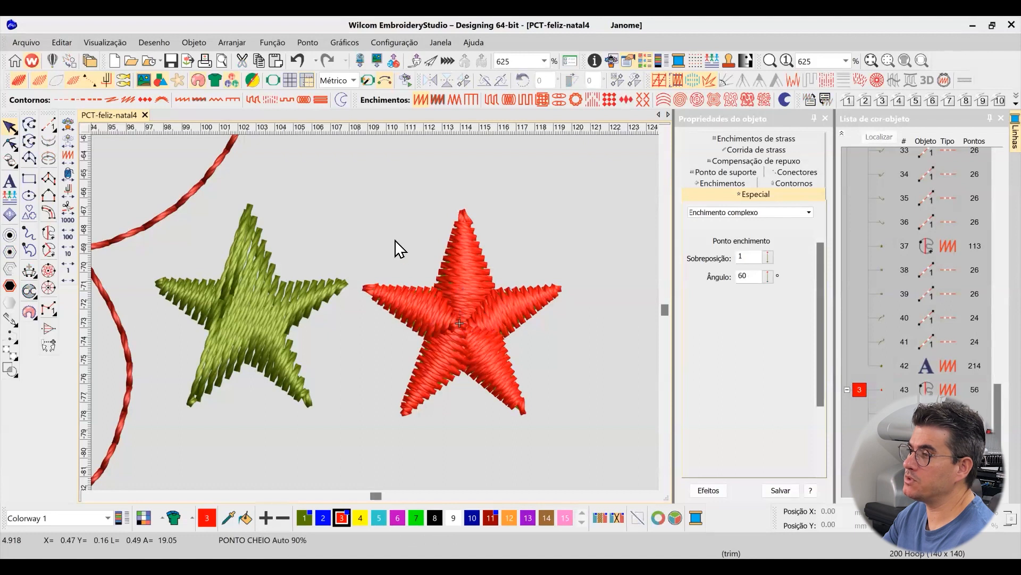
Move all five red arm fills together off the solid template star to the empty area below the two green stars
left_click(858, 390)
left_click_drag(500, 329, 372, 413)
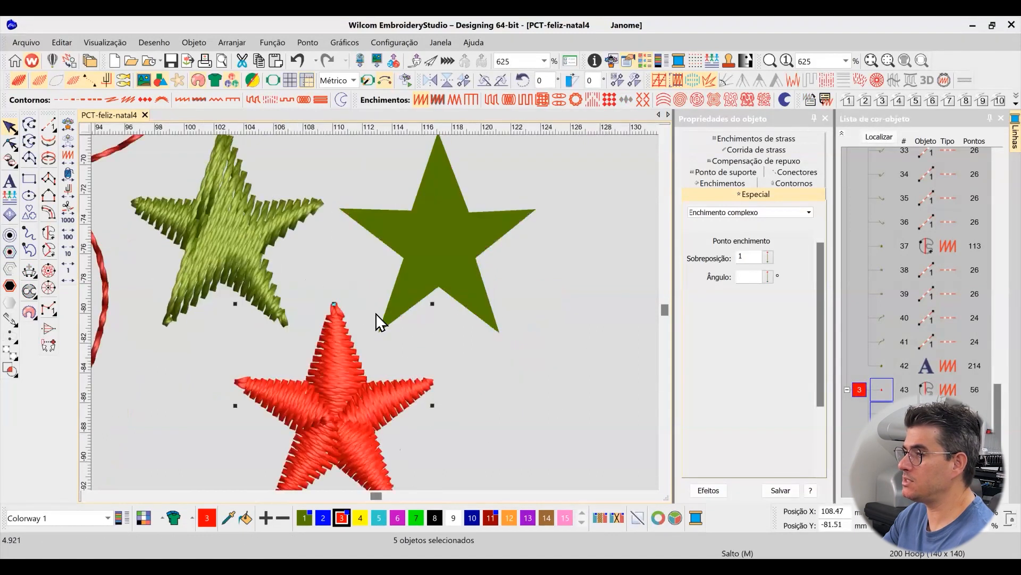
scroll(376, 314, "down", 2)
scroll(332, 349, "up", 2)
left_click(517, 249)
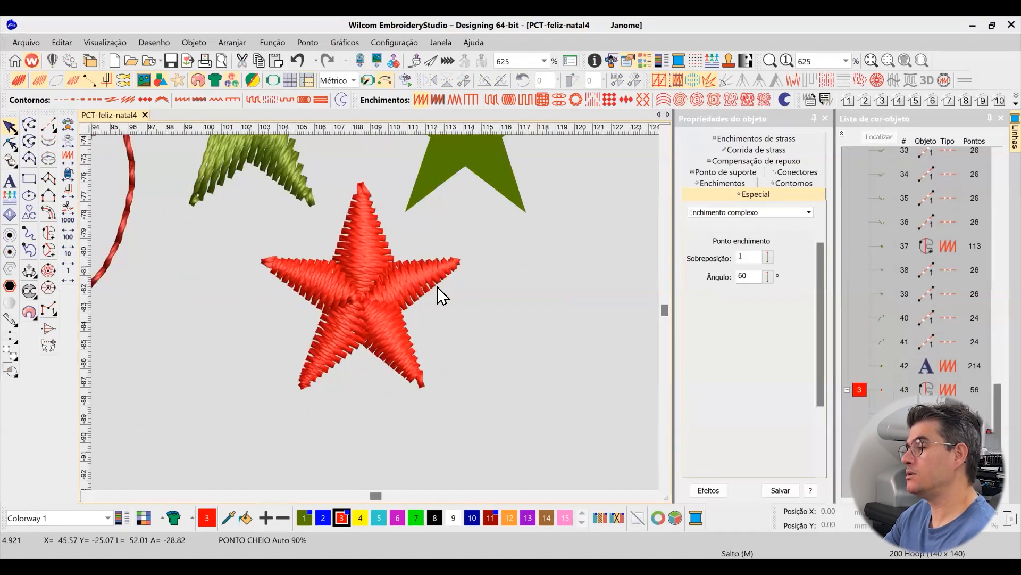
Examine the outline points and stitch angle of the red star's upper-left arm
scroll(373, 315, "down", 2)
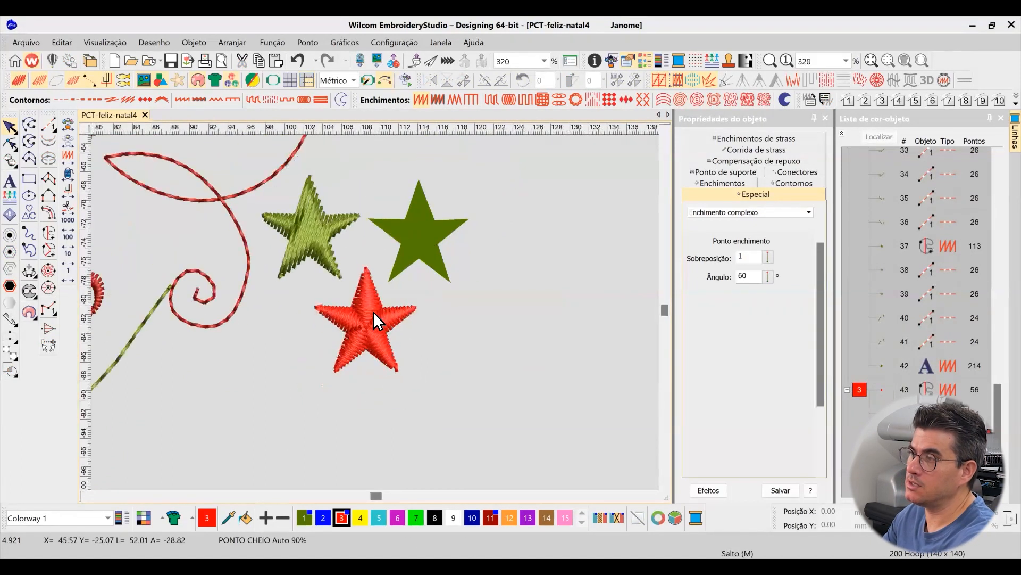
key("b")
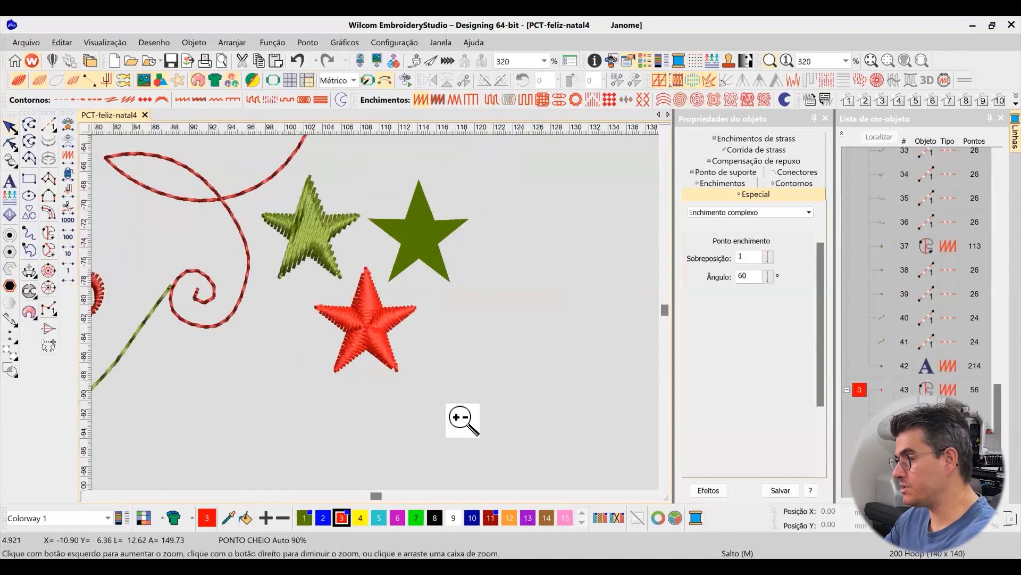
left_click_drag(463, 429, 301, 249)
left_click(336, 276)
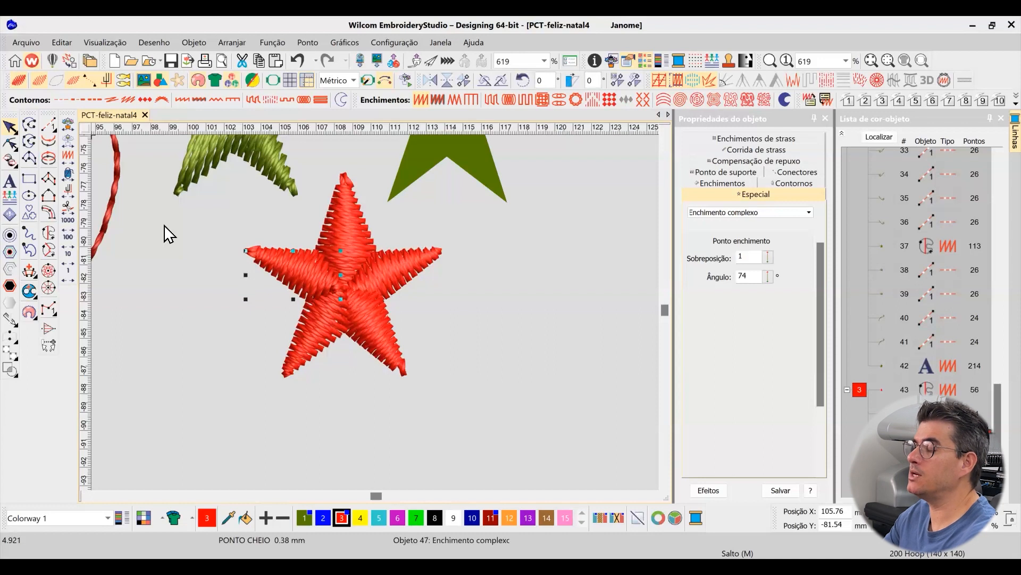
left_click(10, 144)
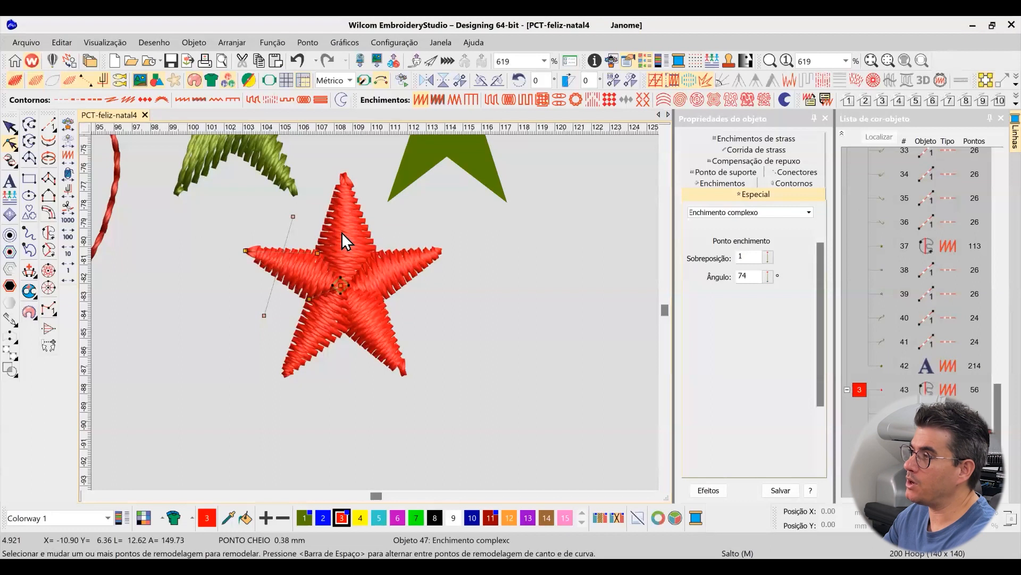
left_click(11, 128)
Set the pull compensation of the red ball at the design's bottom to 0.40 mm, toggling the realistic stitch view to check it
scroll(375, 312, "down", 2)
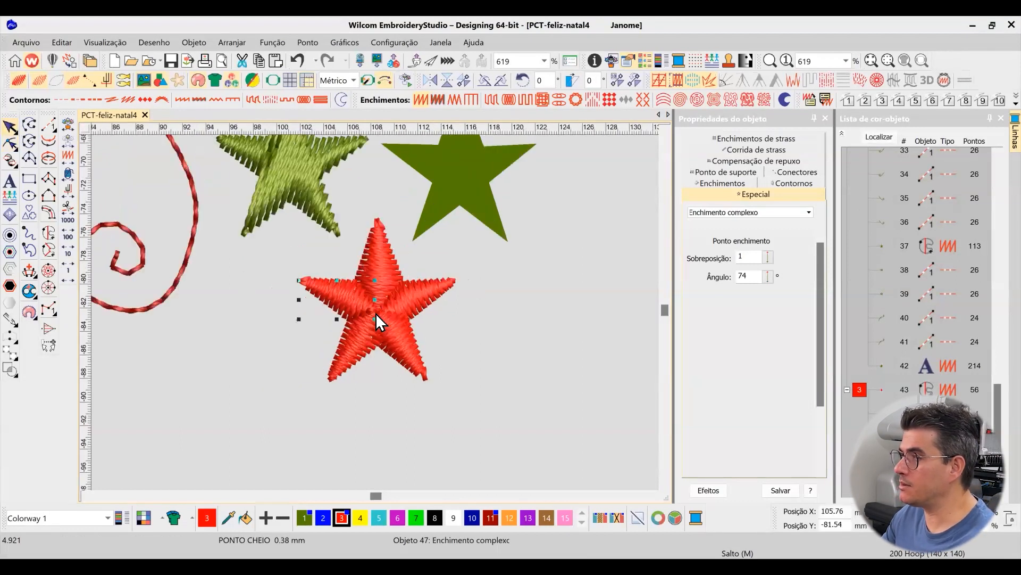
scroll(376, 313, "down", 3)
scroll(376, 313, "down", 2)
scroll(375, 313, "up", 1)
scroll(375, 313, "up", 1)
scroll(376, 312, "down", 1)
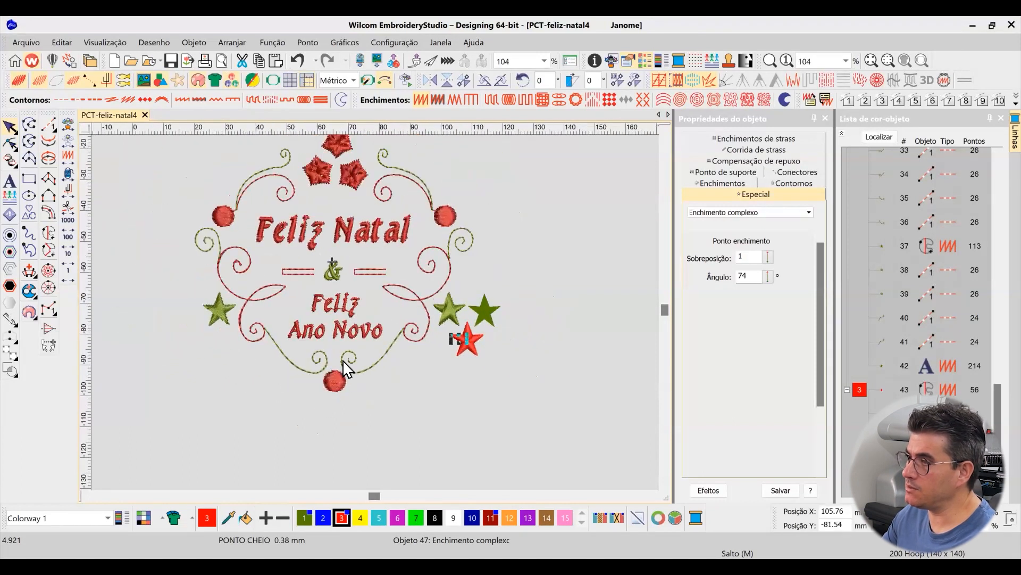
scroll(376, 313, "up", 3)
left_click(373, 286)
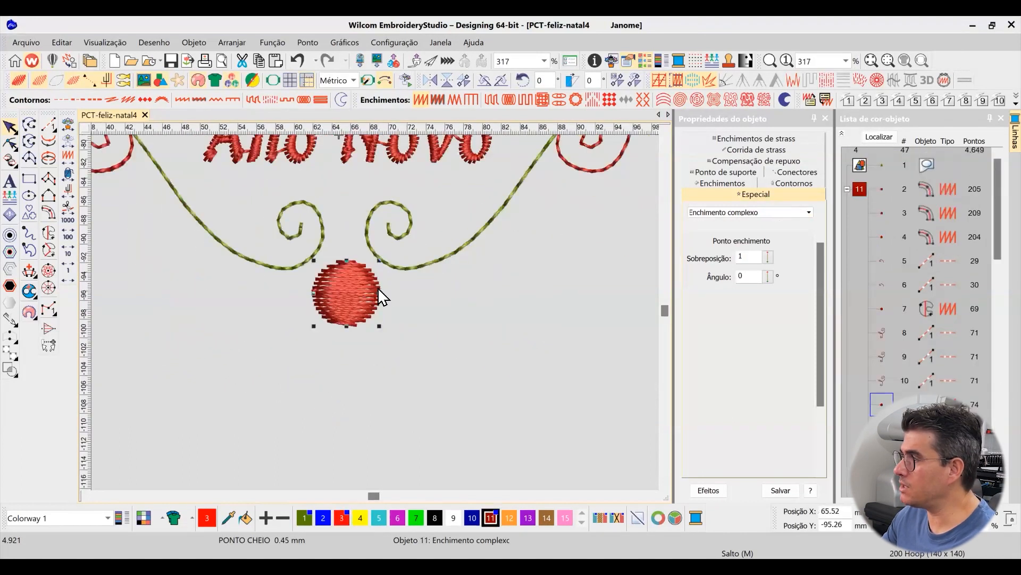
left_click(734, 172)
left_click(738, 163)
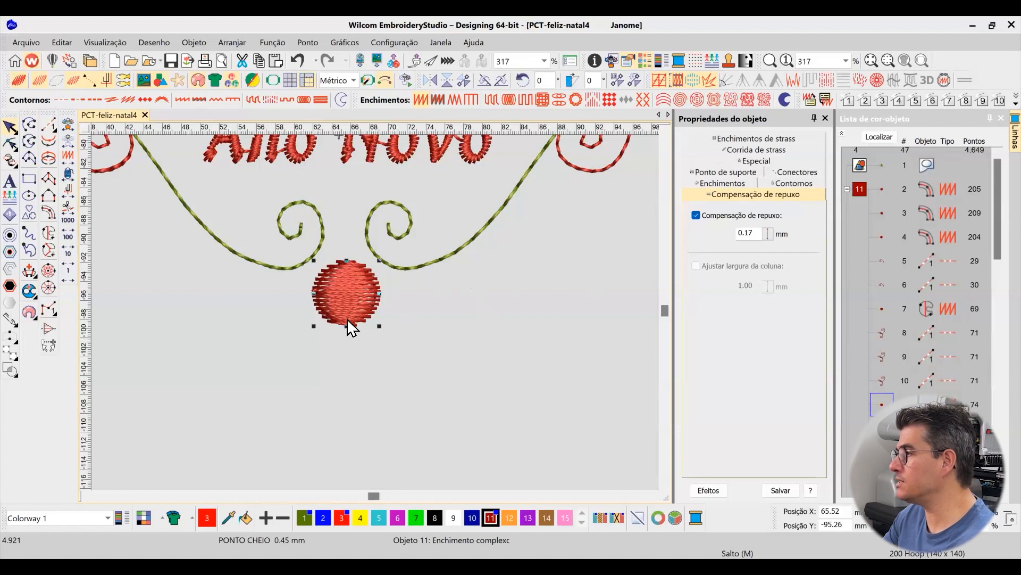
left_click_drag(743, 232, 768, 239)
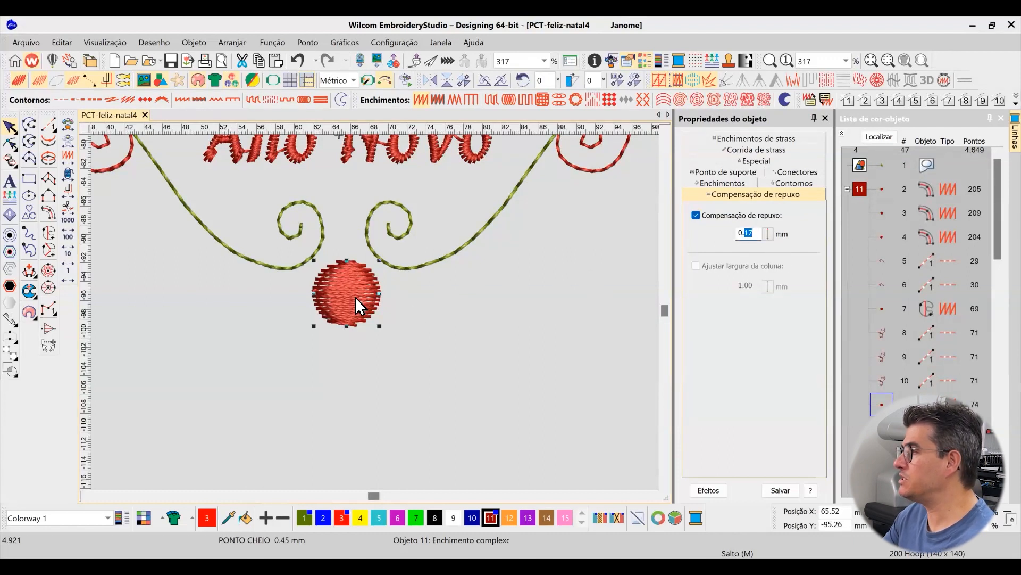
key("t")
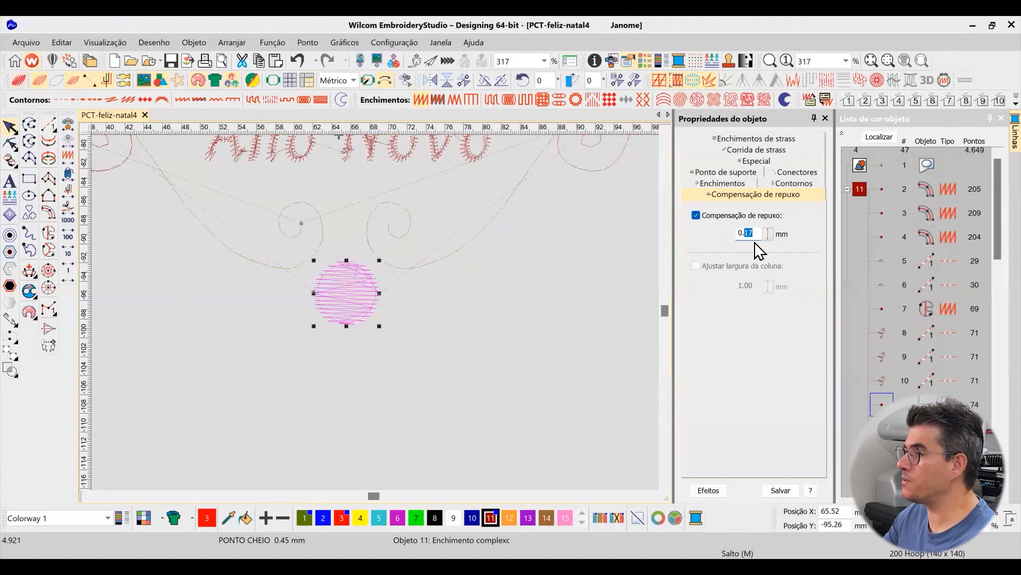
type("403,")
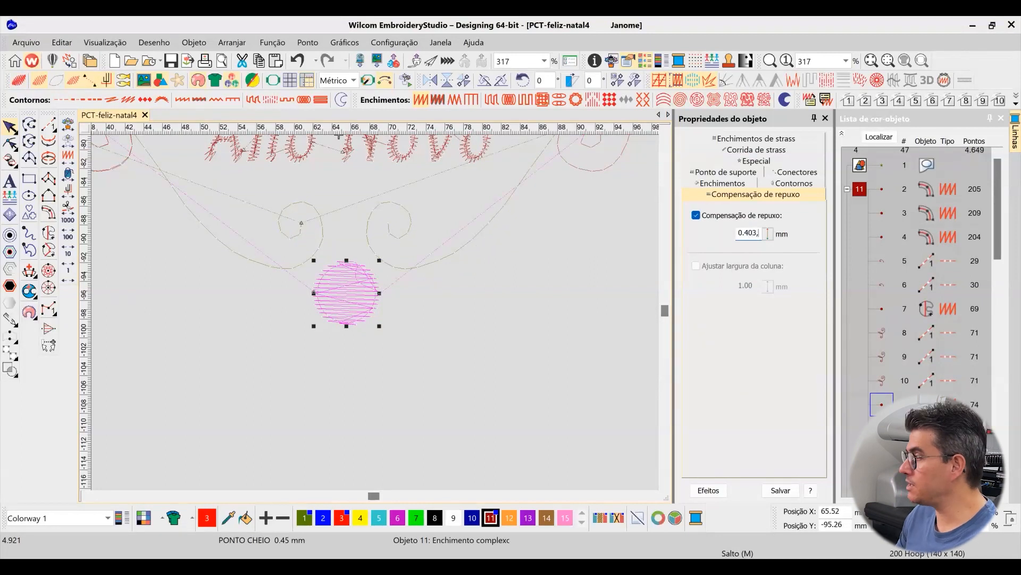
key("BackSpace")
key("BackSpace")
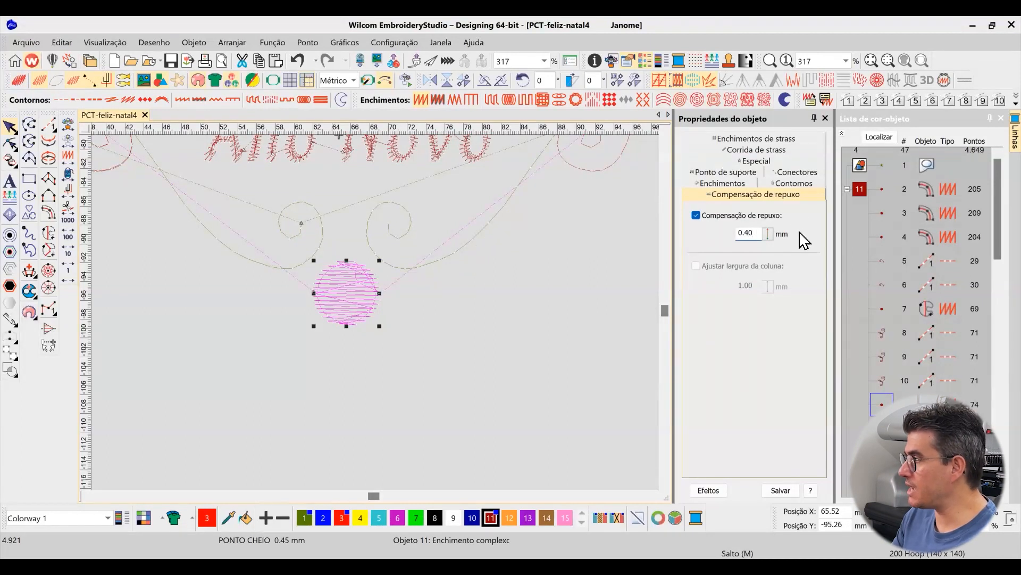
left_click(19, 80)
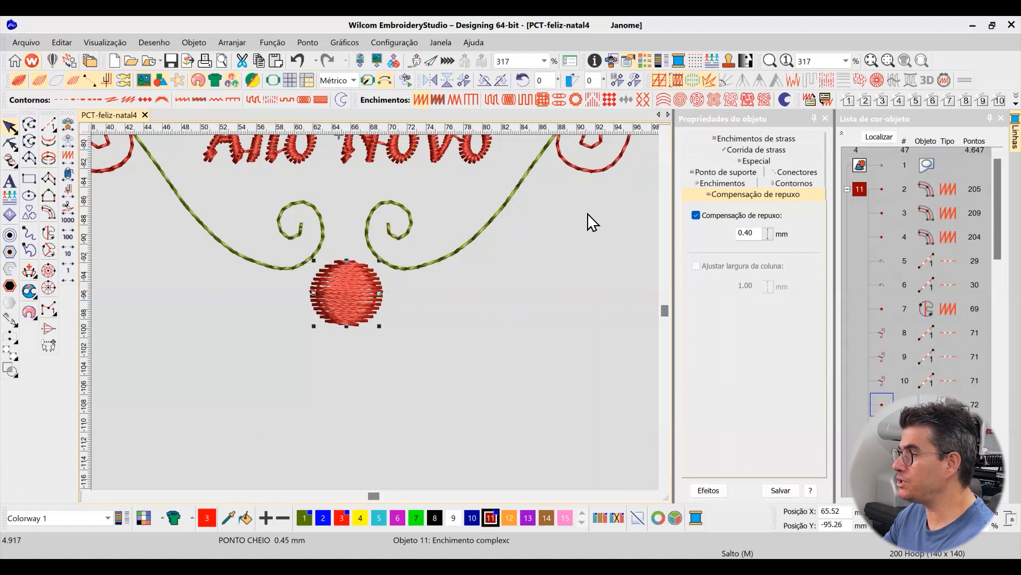
Move the red ball's stitch entry point to above its top edge and its exit point to below its bottom edge
left_click(11, 142)
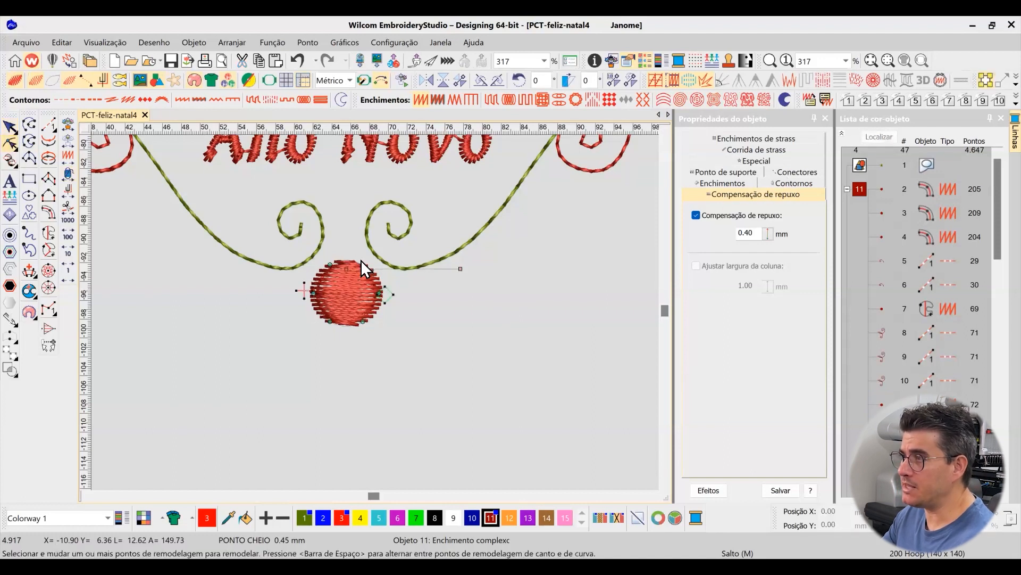
scroll(376, 314, "up", 1)
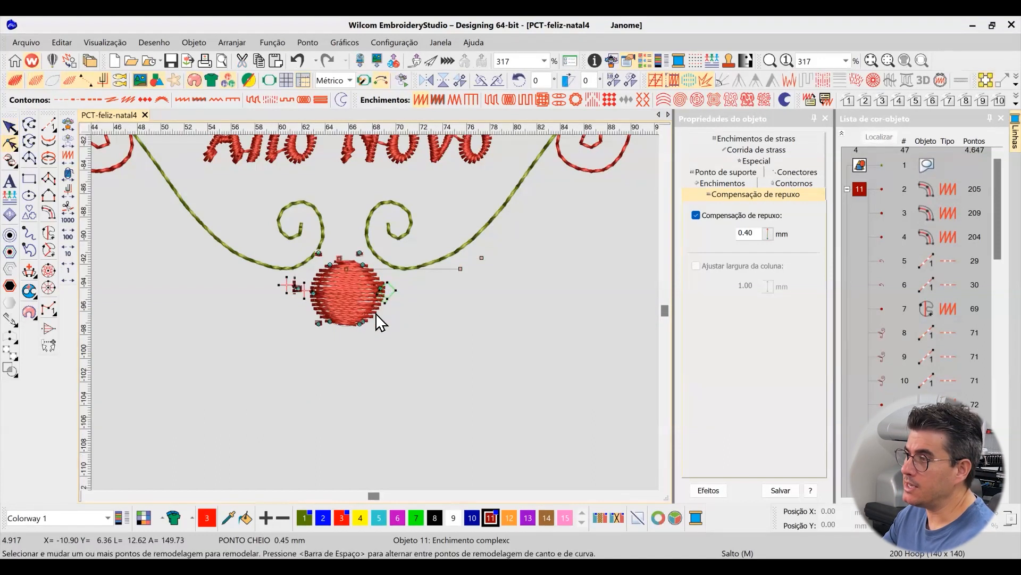
scroll(376, 314, "up", 2)
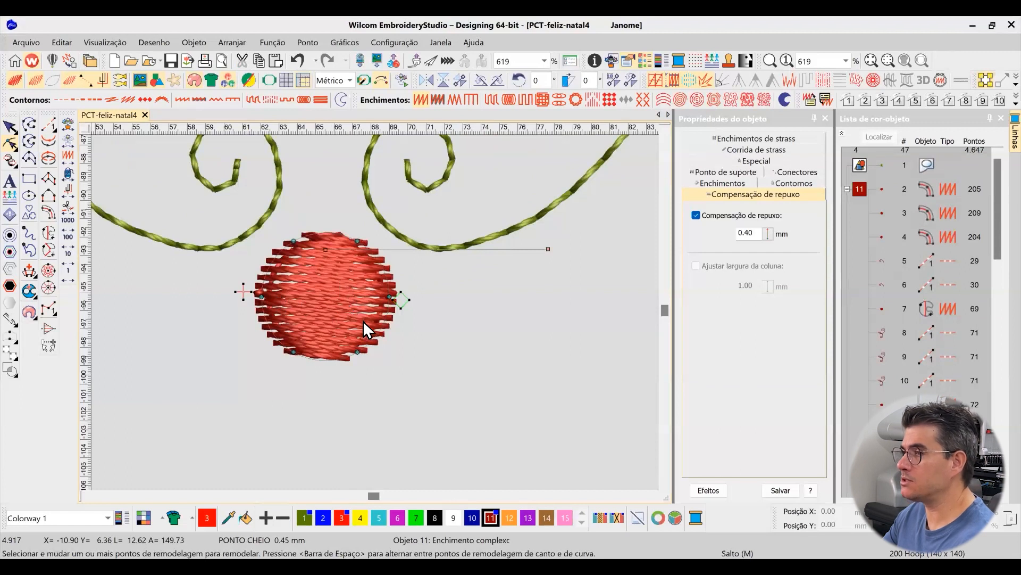
left_click_drag(401, 299, 329, 209)
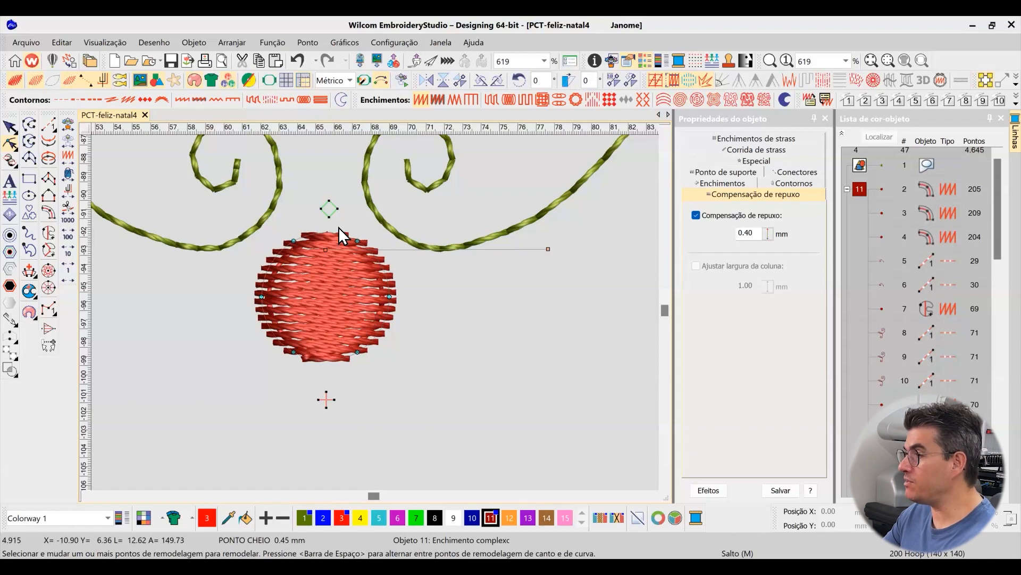
left_click_drag(327, 209, 323, 204)
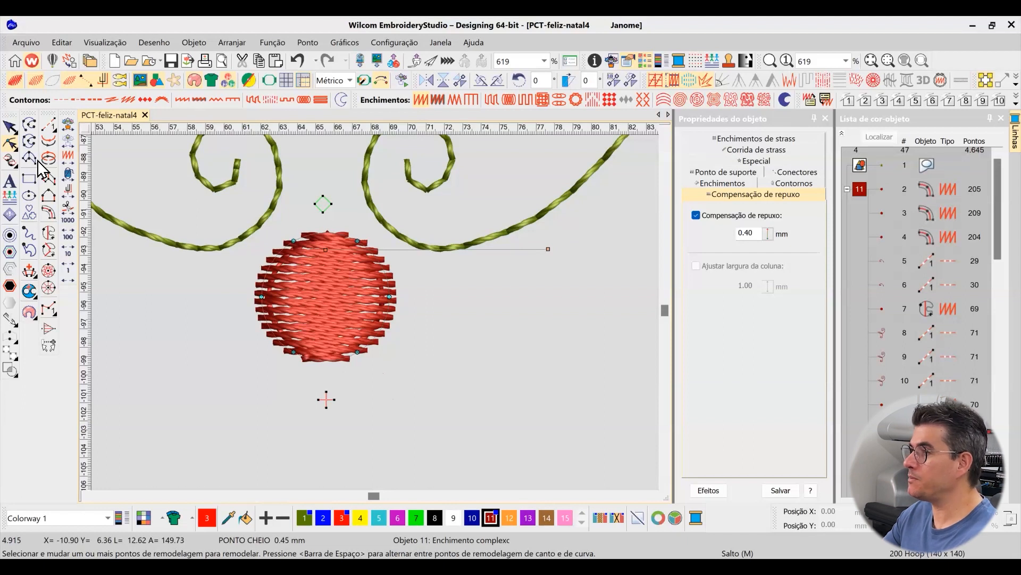
scroll(431, 336, "down", 4)
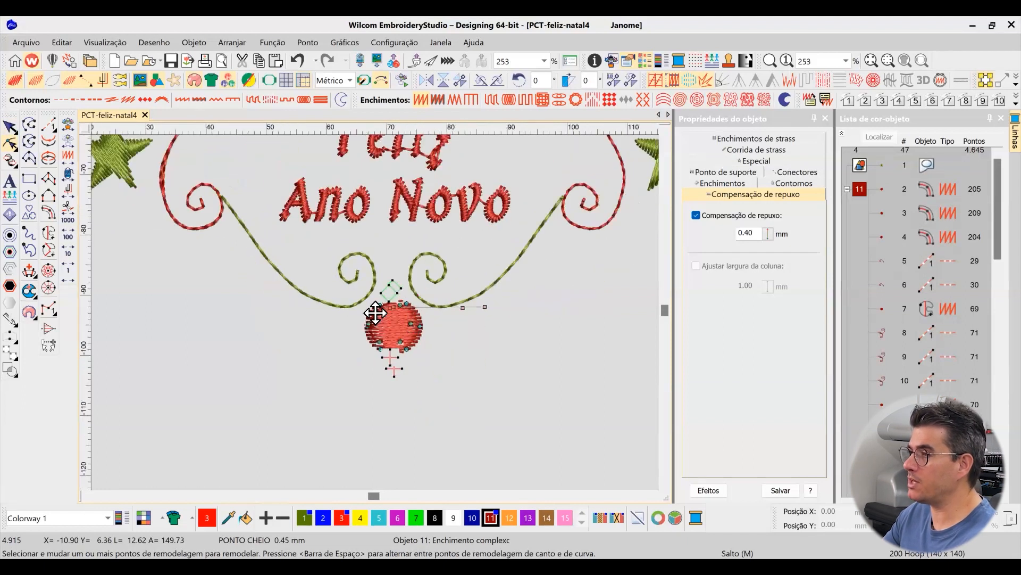
Select the red ball at the design's bottom and examine its satin fill settings and stitch density up close
scroll(394, 327, "down", 3)
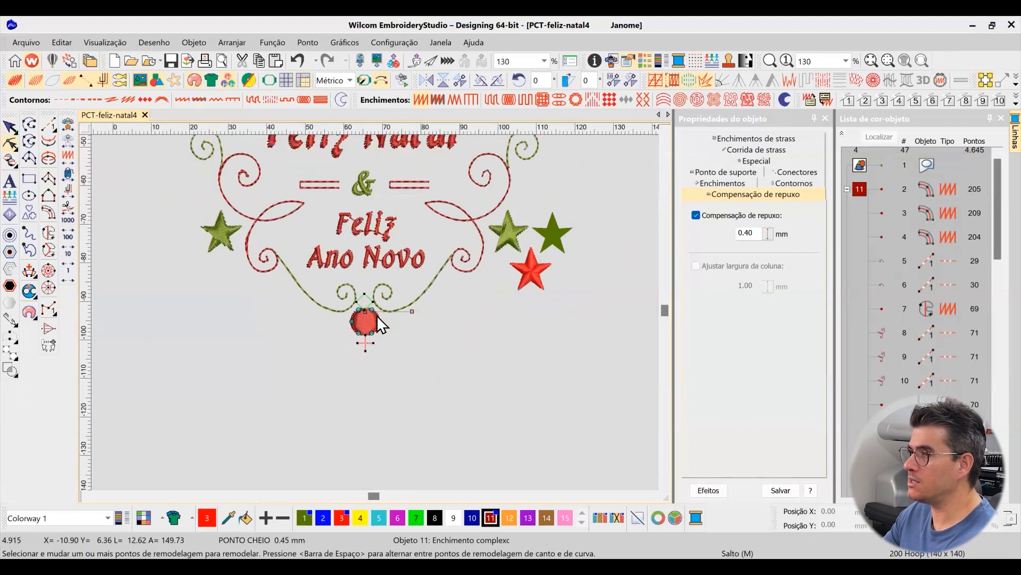
left_click(9, 128)
left_click(743, 185)
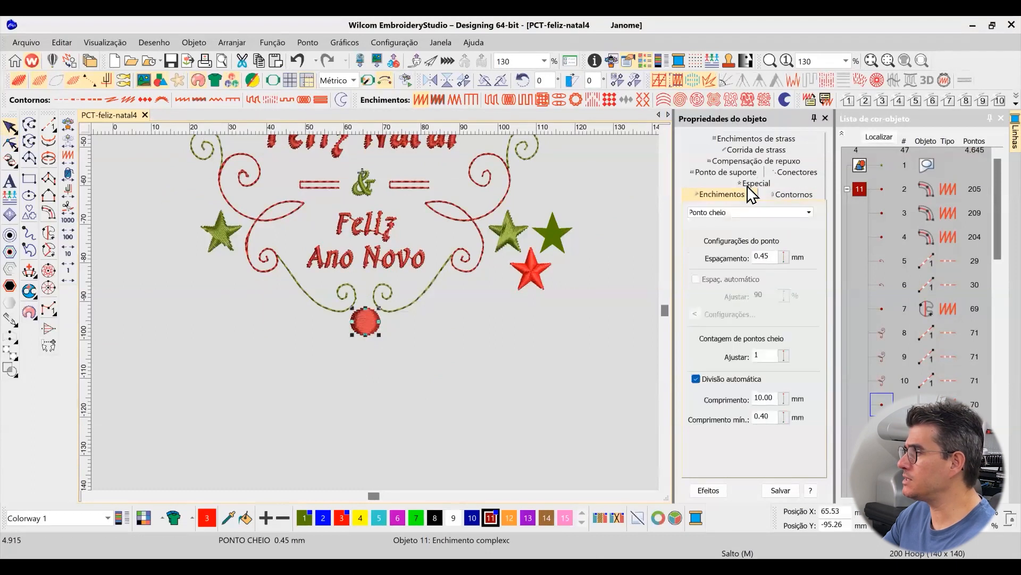
scroll(380, 335, "up", 2)
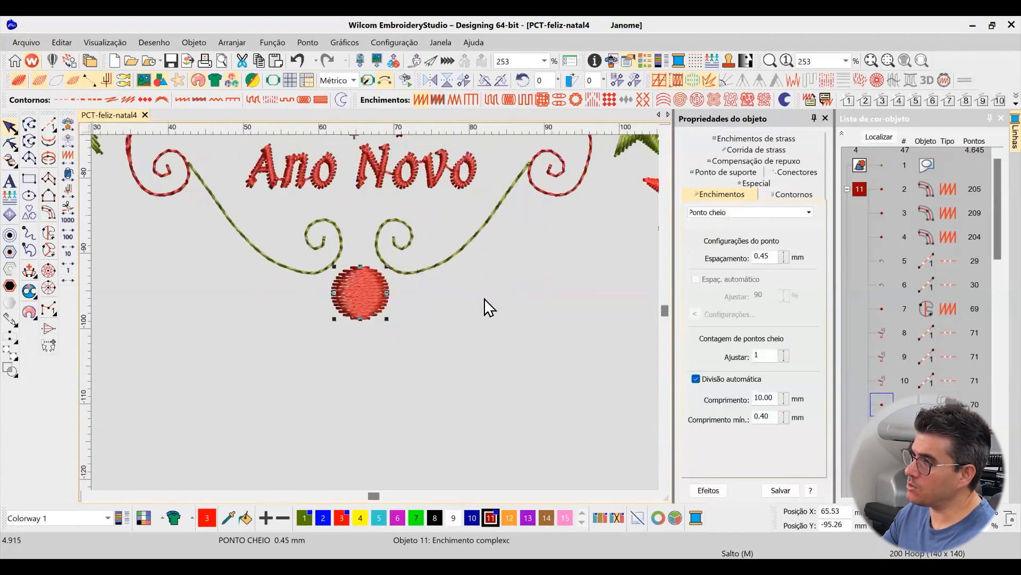
scroll(367, 317, "up", 2)
left_click_drag(761, 257, 795, 274)
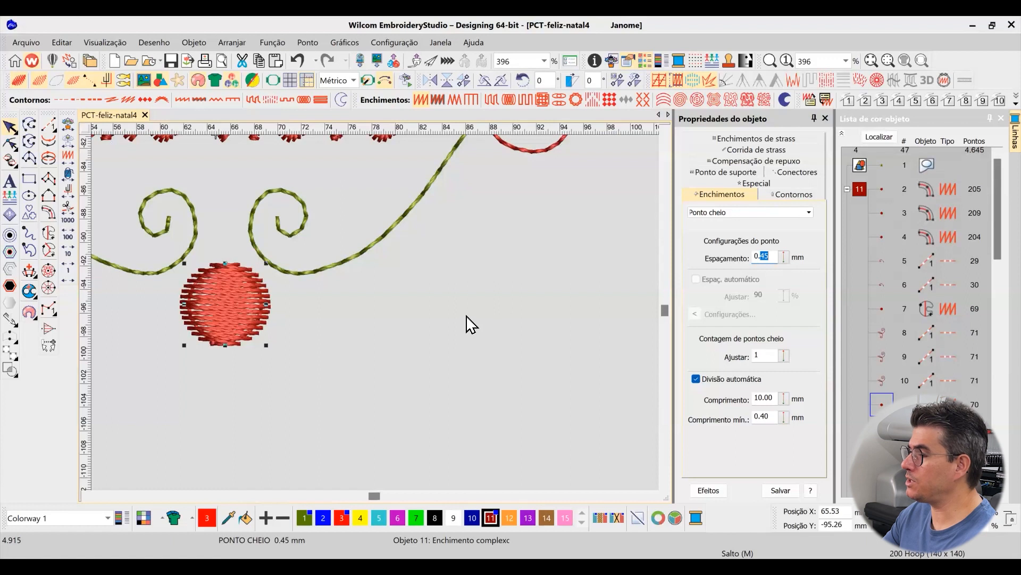
left_click(249, 295)
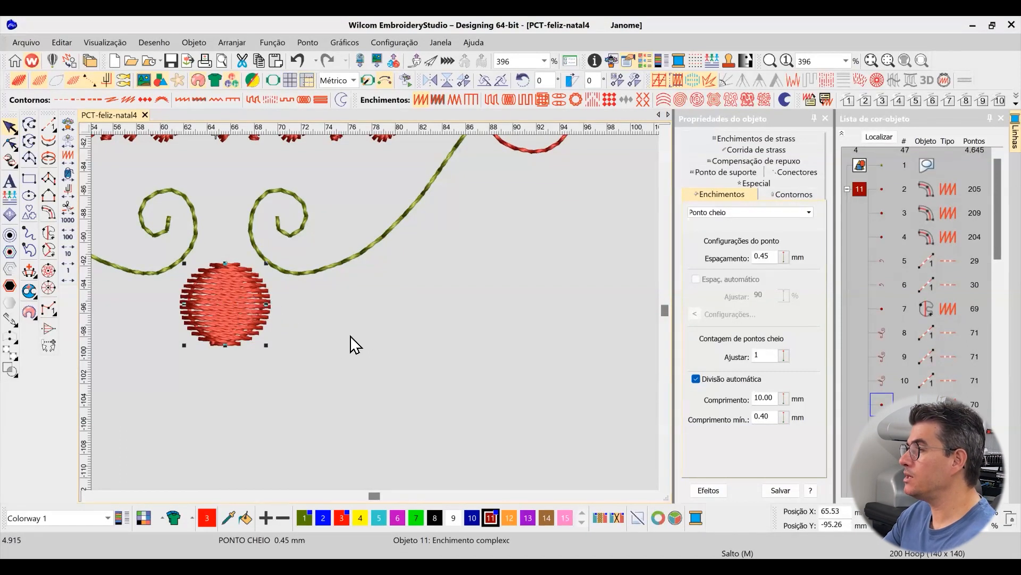
scroll(331, 342, "down", 4)
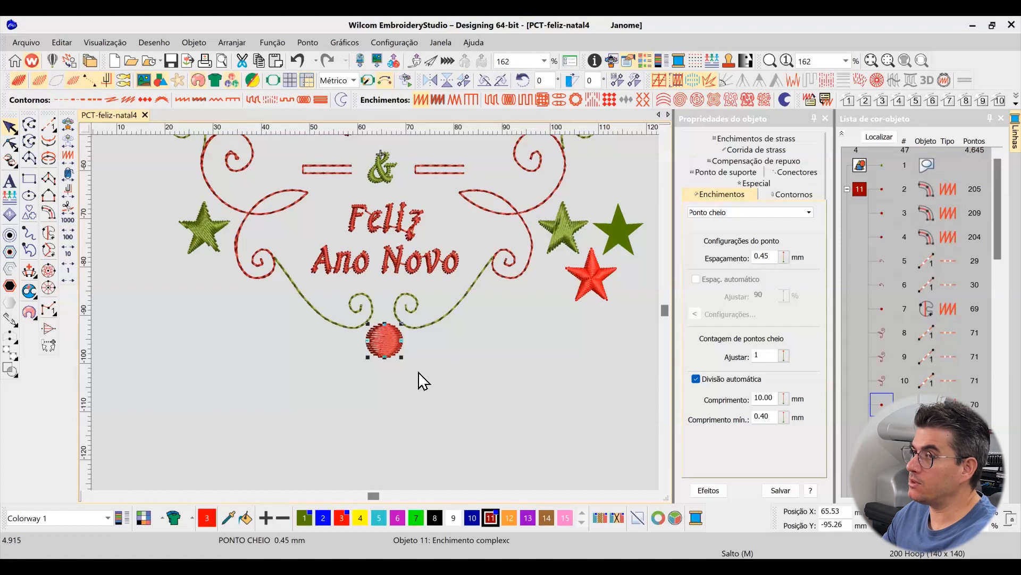
Set the red ball's satin stitch spacing to 0.38 mm, toggling the realistic stitch view to check the coverage
scroll(415, 322, "up", 2)
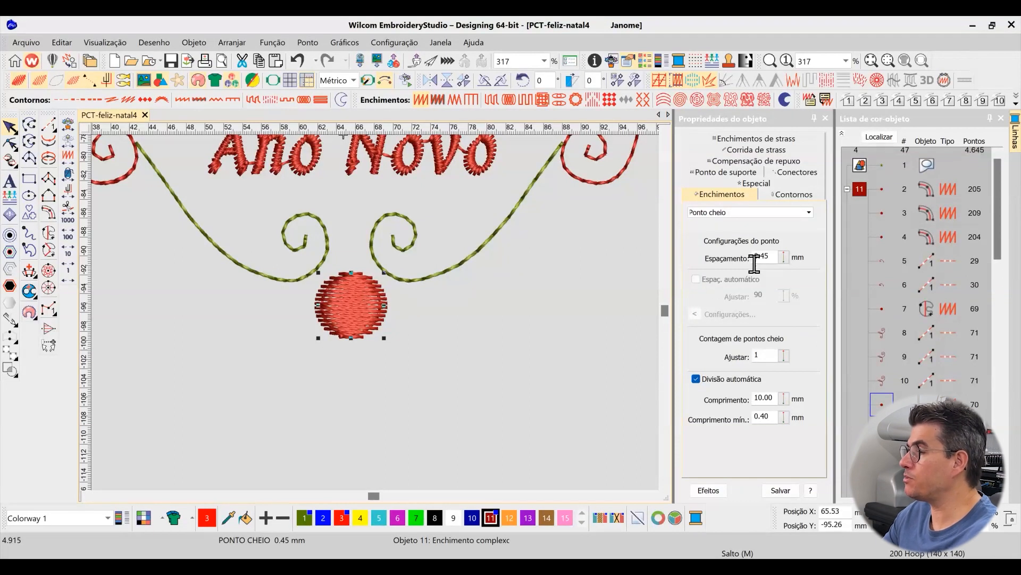
left_click_drag(761, 259, 831, 275)
type("38")
key("Return")
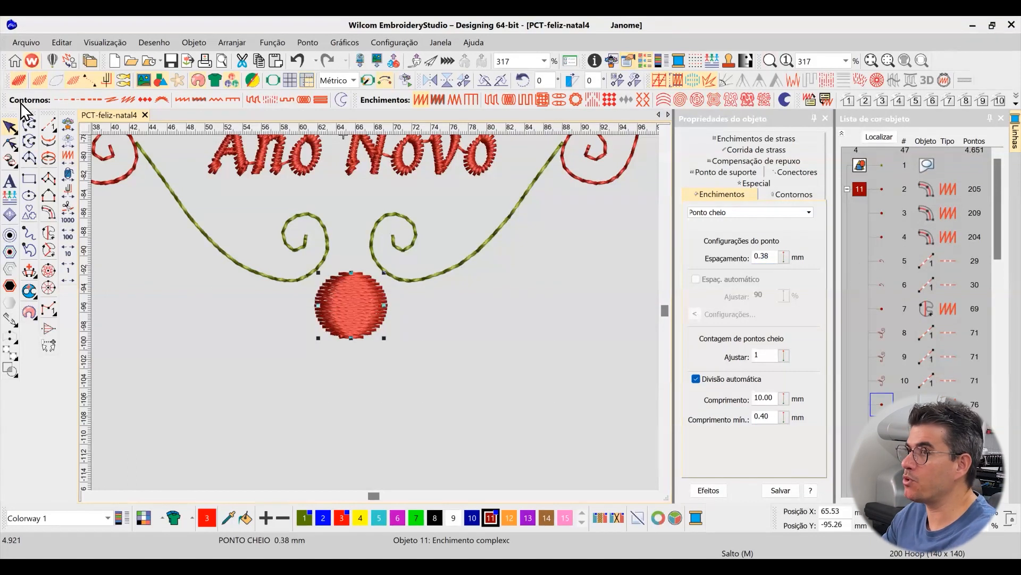
left_click(19, 81)
left_click(19, 81)
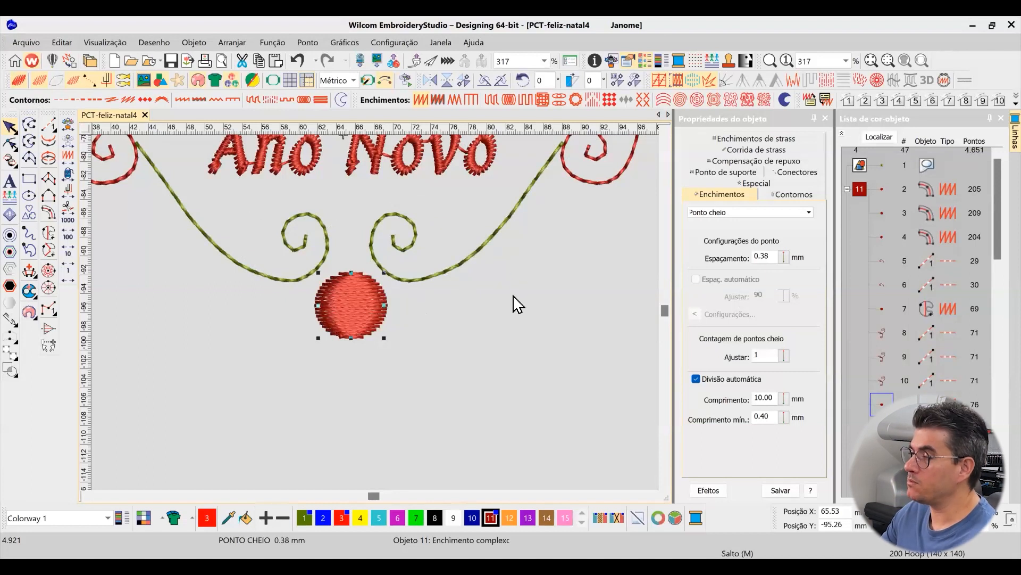
Select the red "Feliz Ano Novo" lettering and examine its fill settings and stitches
scroll(668, 132, "up", 5)
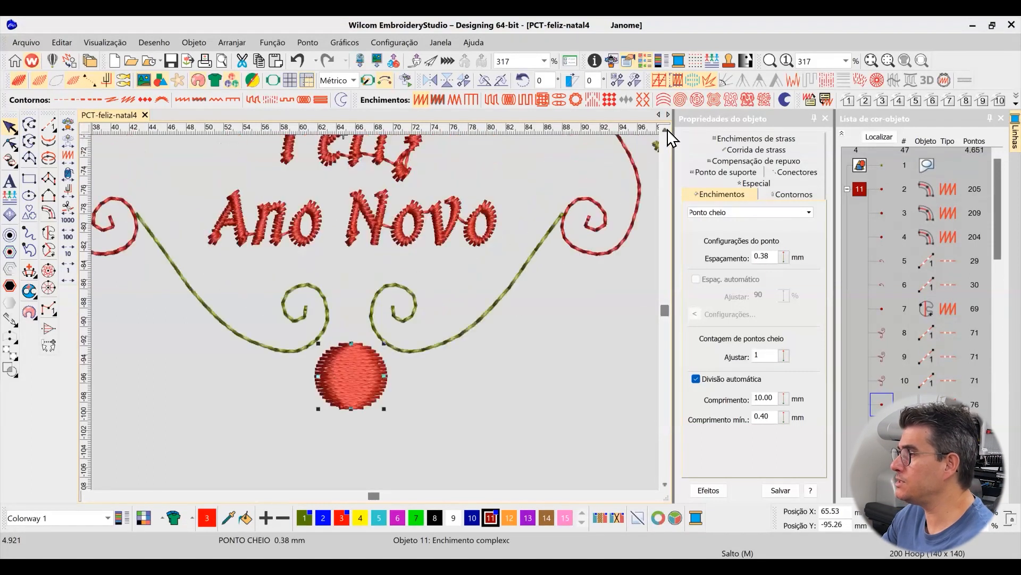
scroll(376, 315, "down", 2)
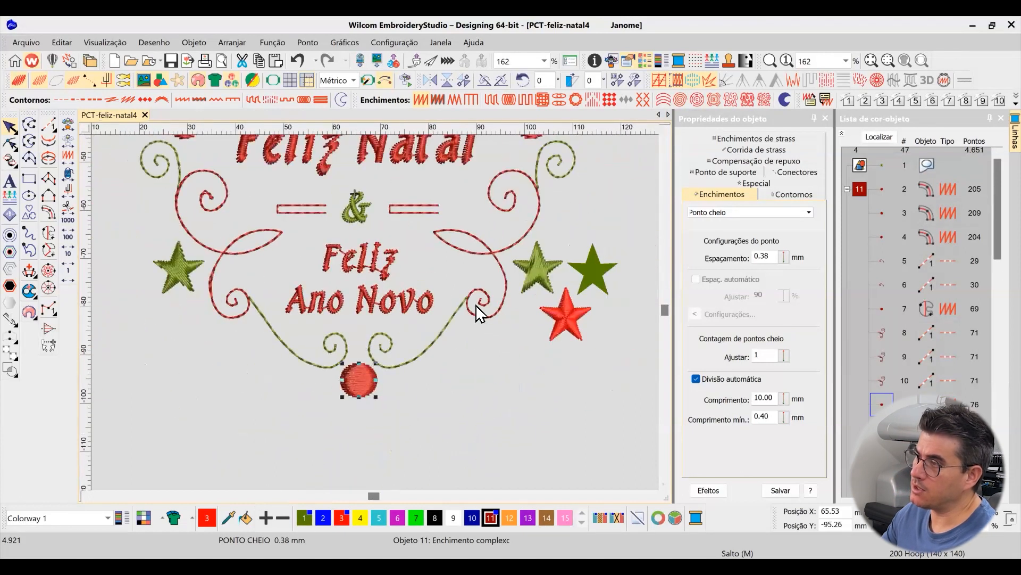
scroll(374, 316, "up", 2)
scroll(372, 319, "down", 2)
scroll(351, 324, "up", 2)
left_click(347, 321)
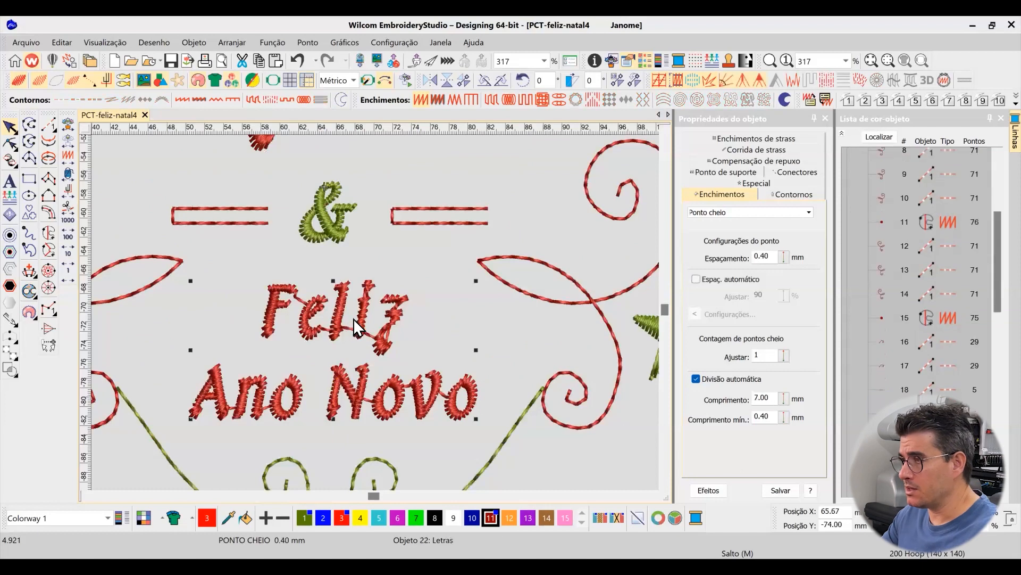
scroll(357, 318, "down", 3)
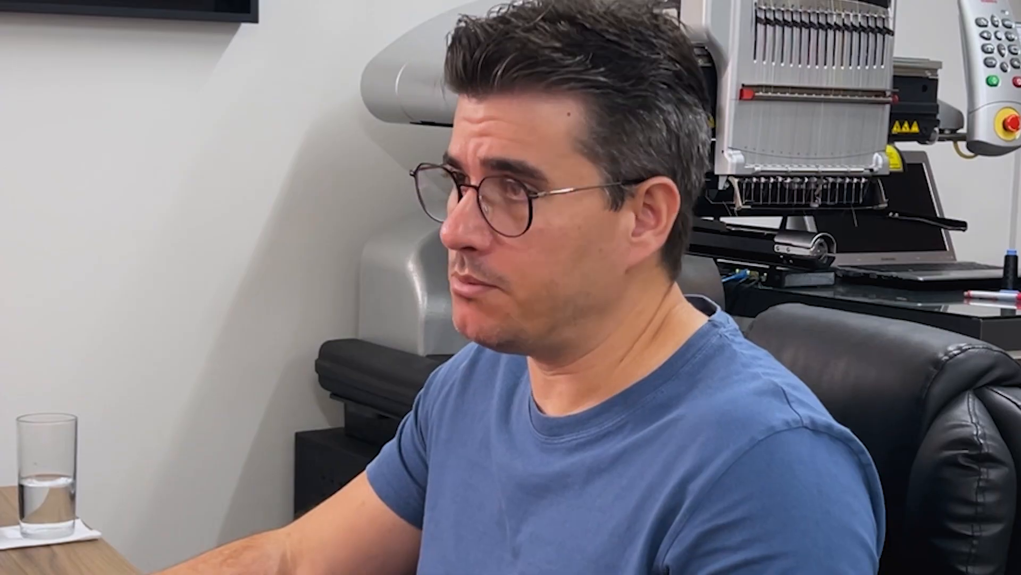